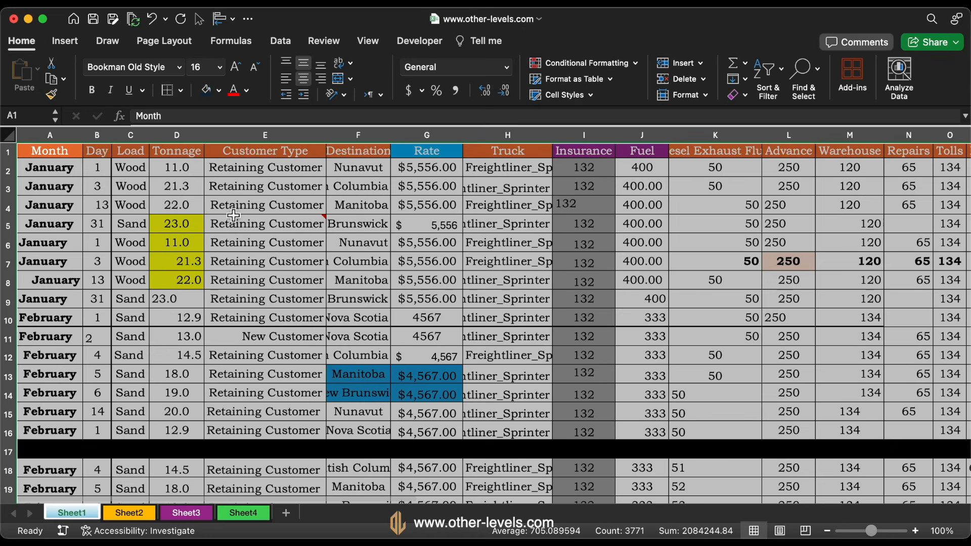
Change the font of the whole selected data range to Arial and remove its bold formatting
left_click(179, 67)
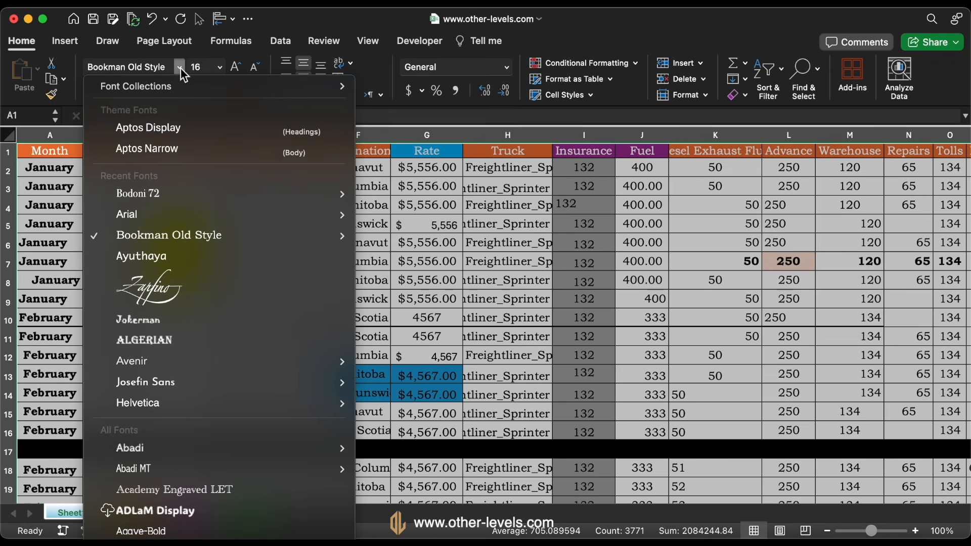
left_click(157, 217)
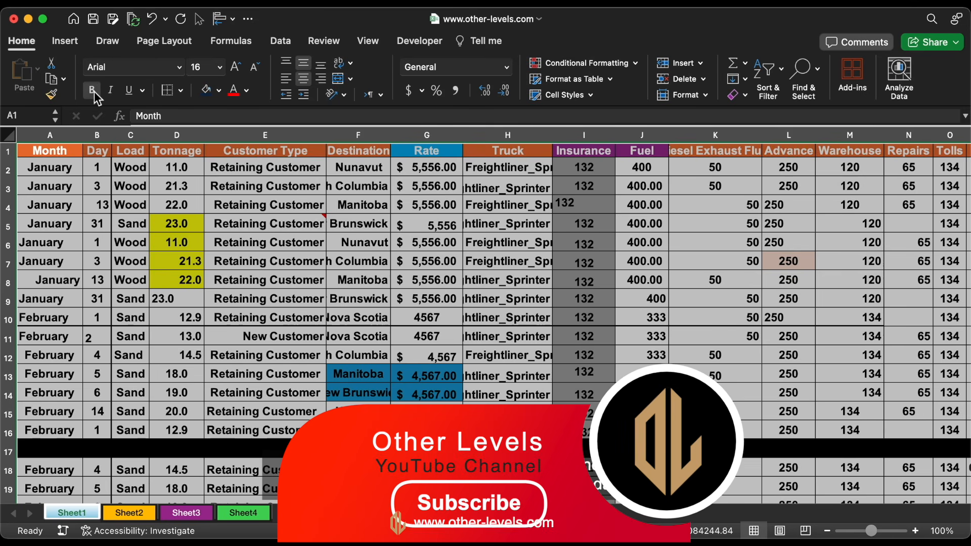
left_click(93, 90)
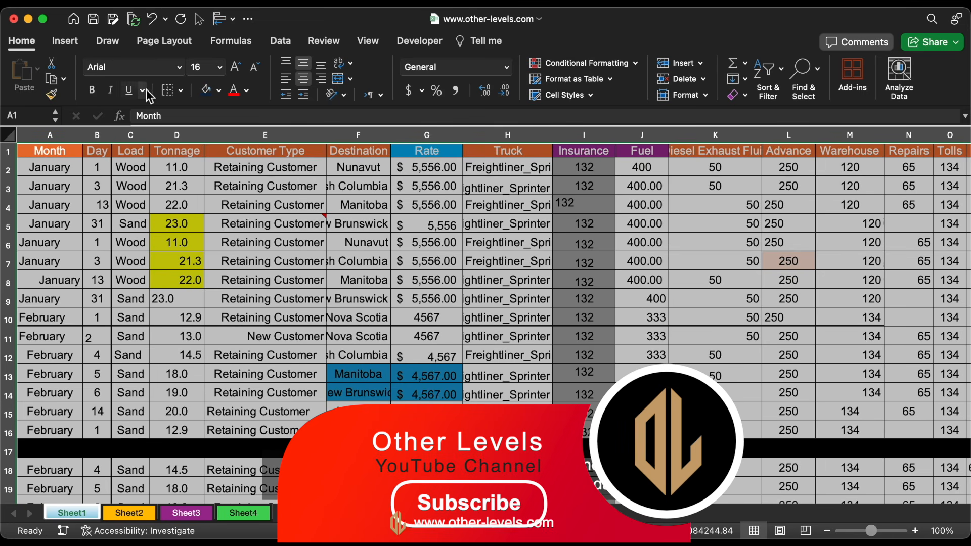
Remove all cell borders and fill colours from the selected data range
left_click(181, 90)
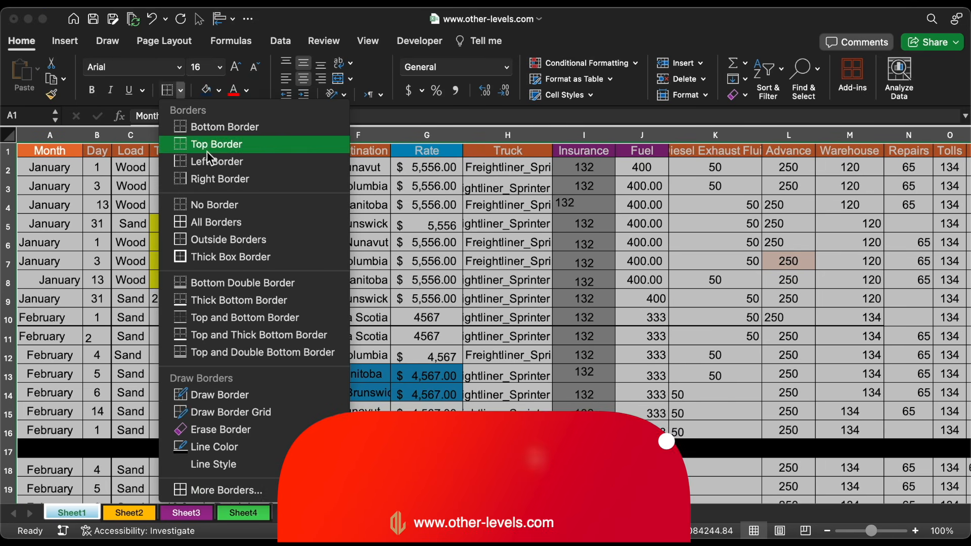
left_click(231, 203)
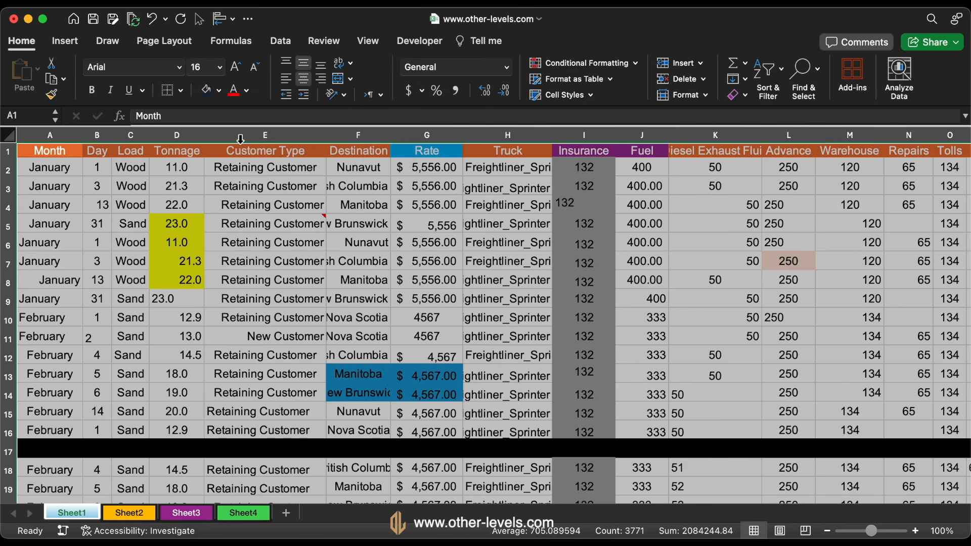
left_click(218, 91)
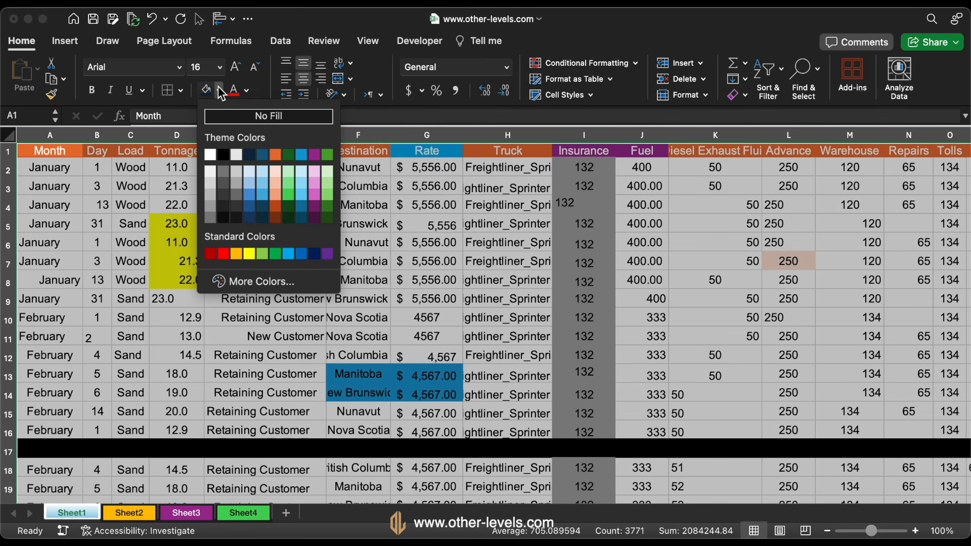
left_click(232, 116)
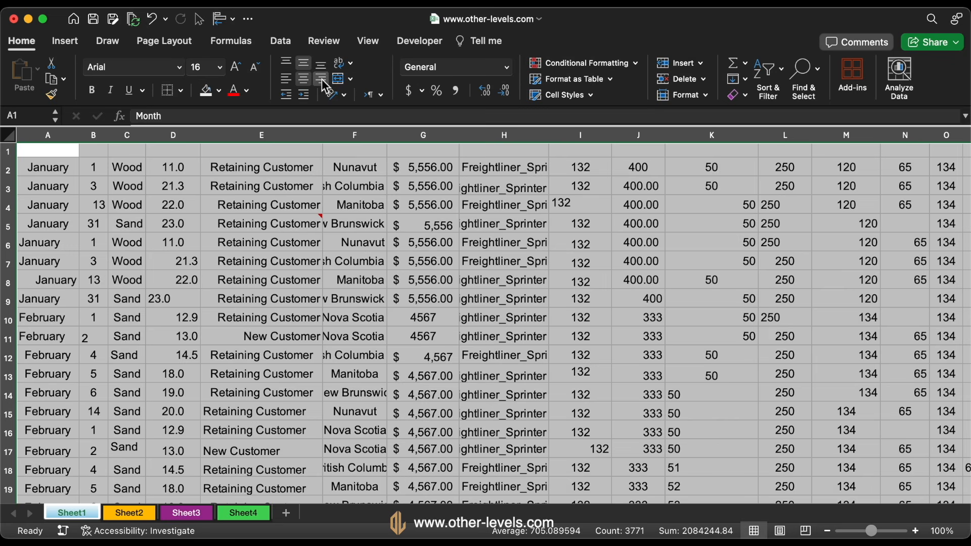
Centre the contents of all selected cells horizontally and align them to the middle vertically
left_click(322, 80)
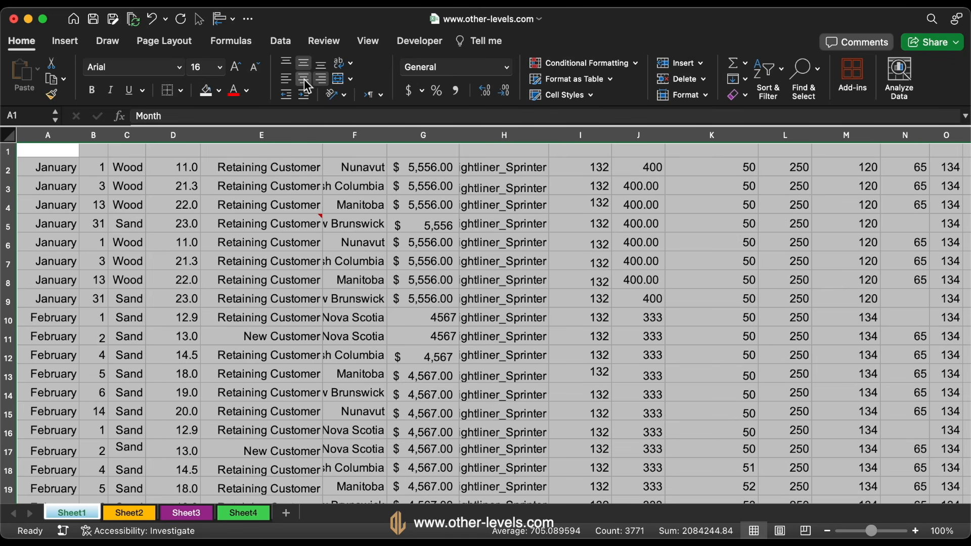
left_click(303, 79)
left_click(320, 64)
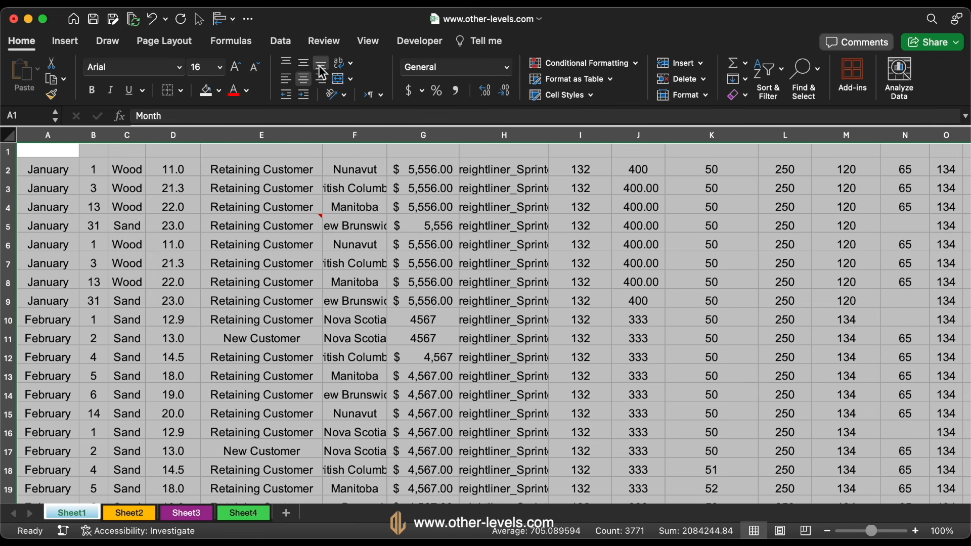
left_click(302, 65)
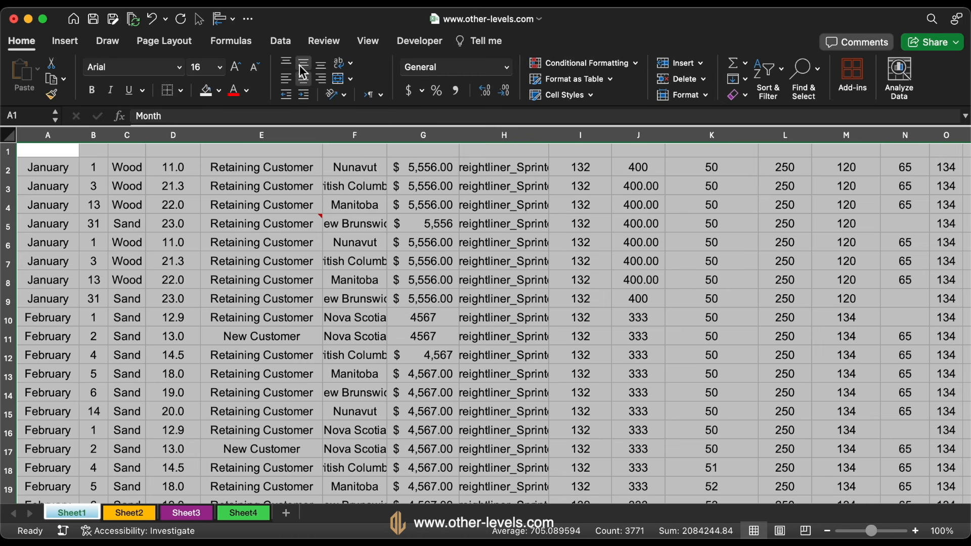
Wrap the text in header row 1 and fill the row with the standard dark blue colour
left_click(12, 151)
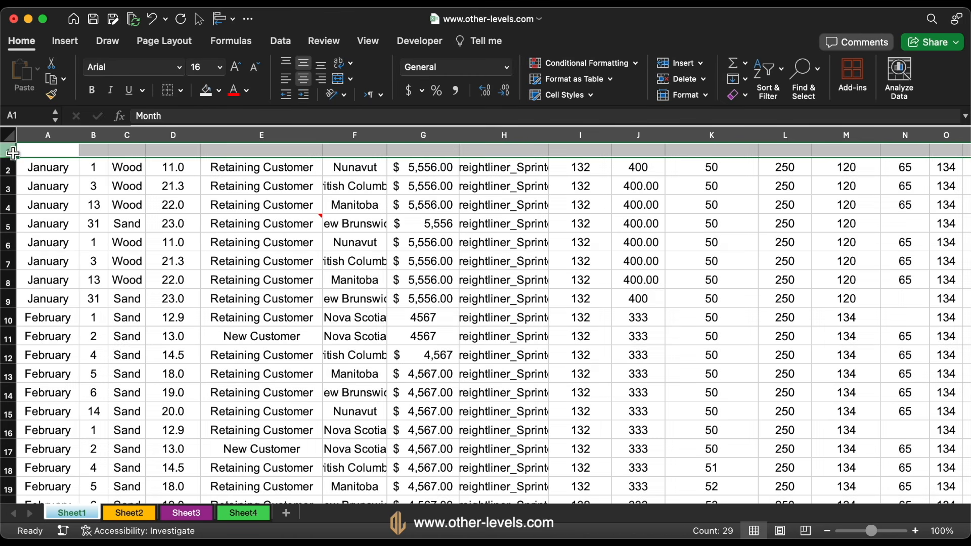
left_click(341, 66)
left_click(219, 91)
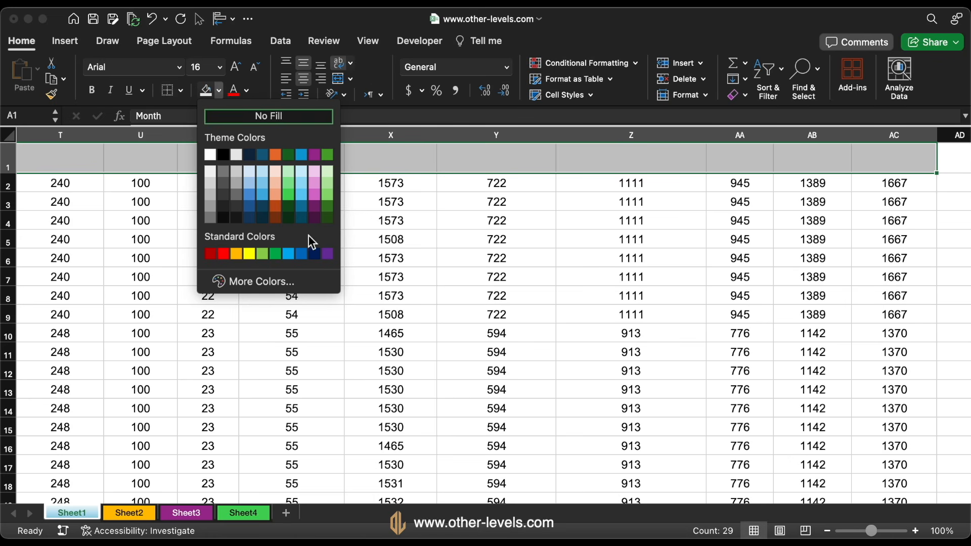
left_click(314, 255)
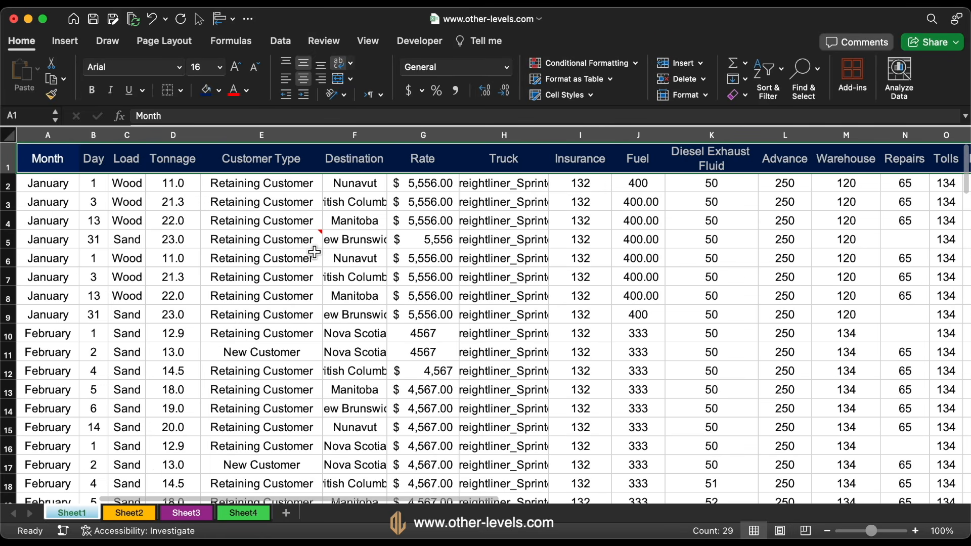
Set the font size of the entire sheet to 14 and auto-fit all column widths and row heights
left_click(9, 135)
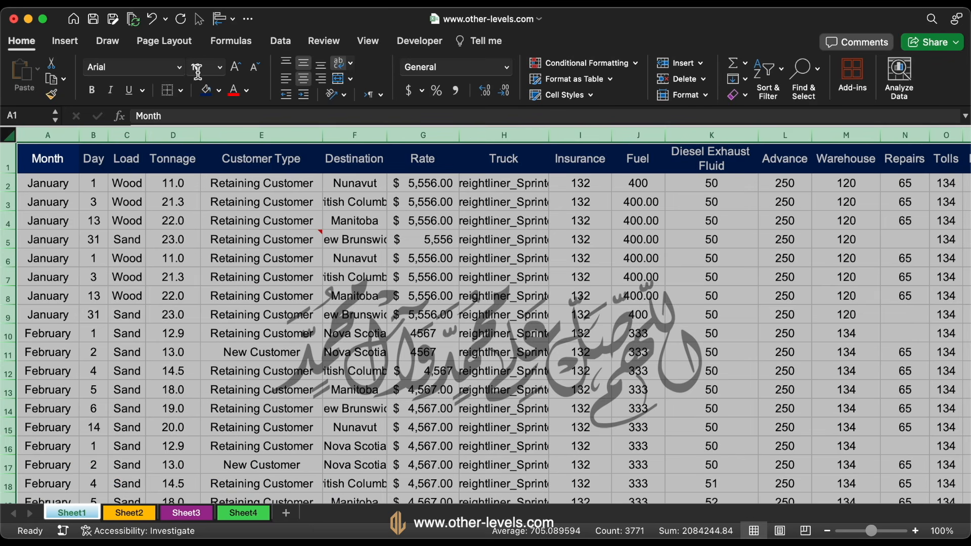
left_click(219, 67)
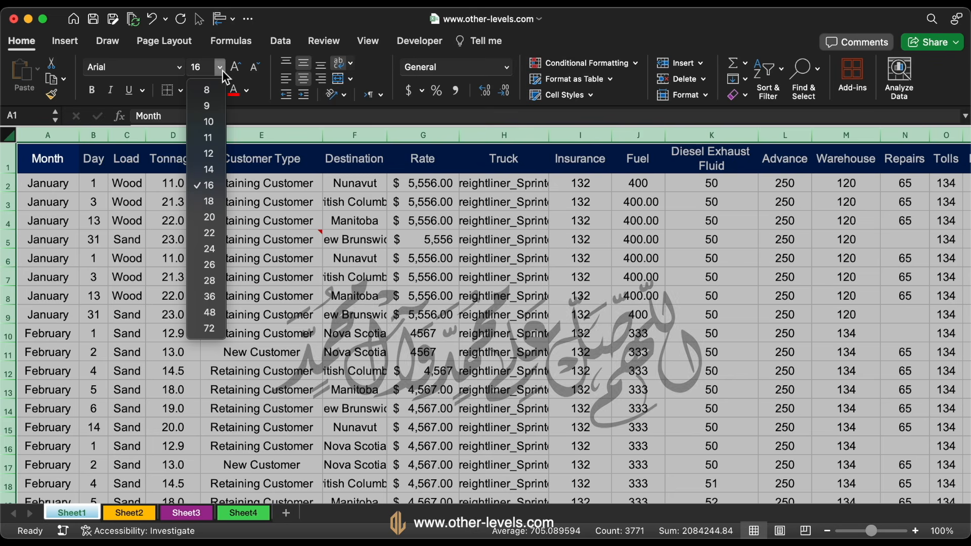
left_click(208, 170)
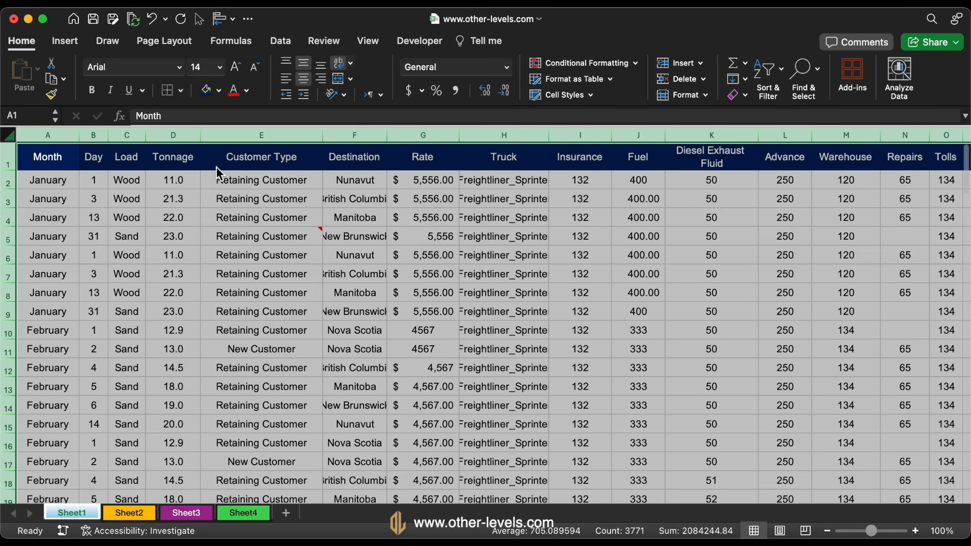
double_click(82, 135)
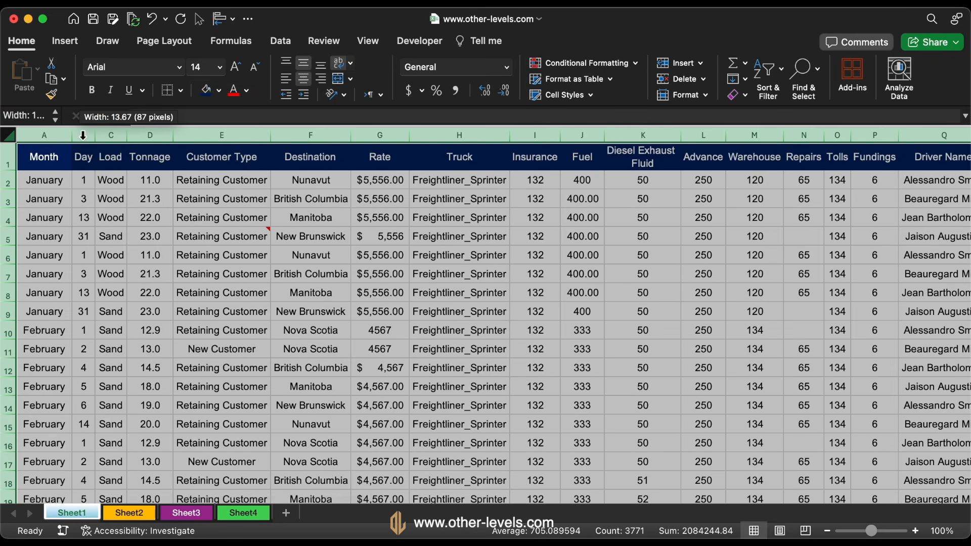
double_click(14, 172)
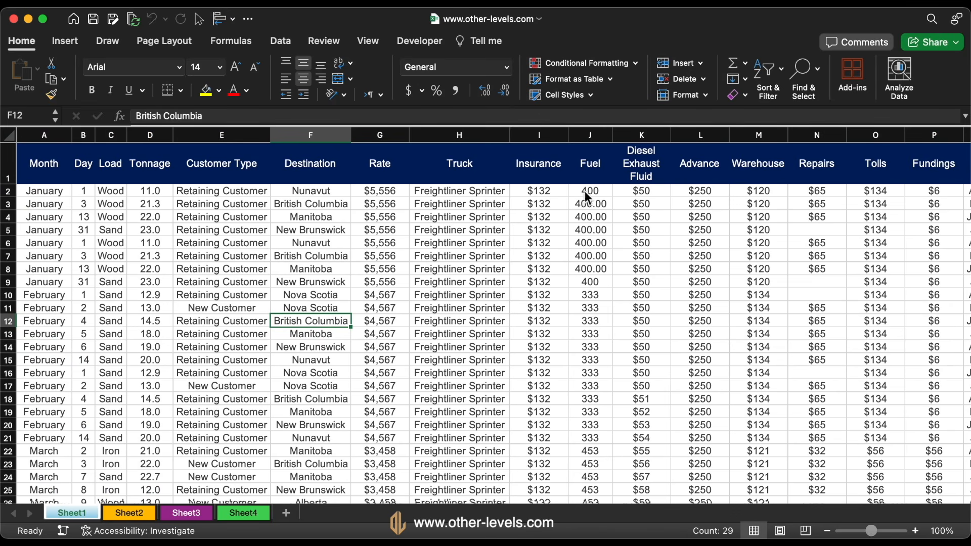
Convert the data range A1:AC132 into a table that uses the first row as headers
left_click(588, 203)
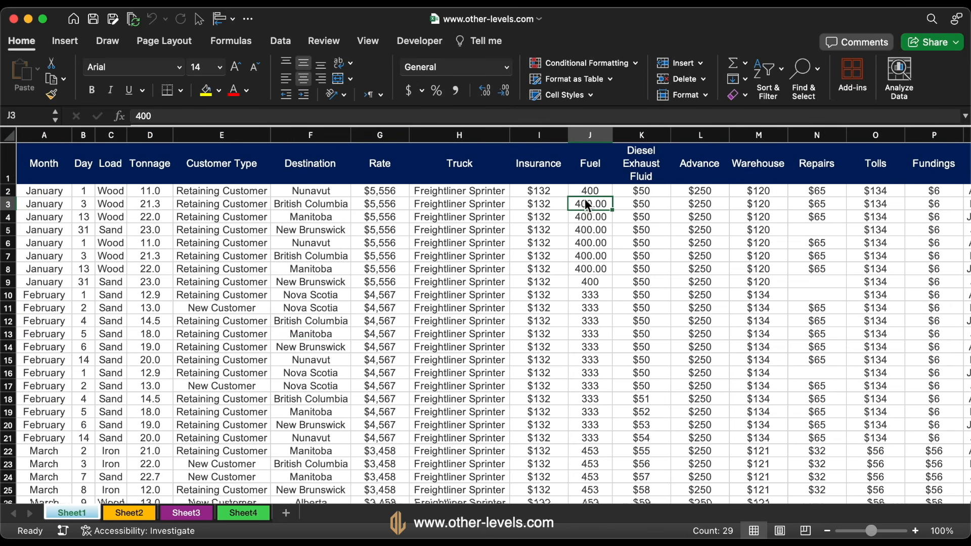
key("super+a")
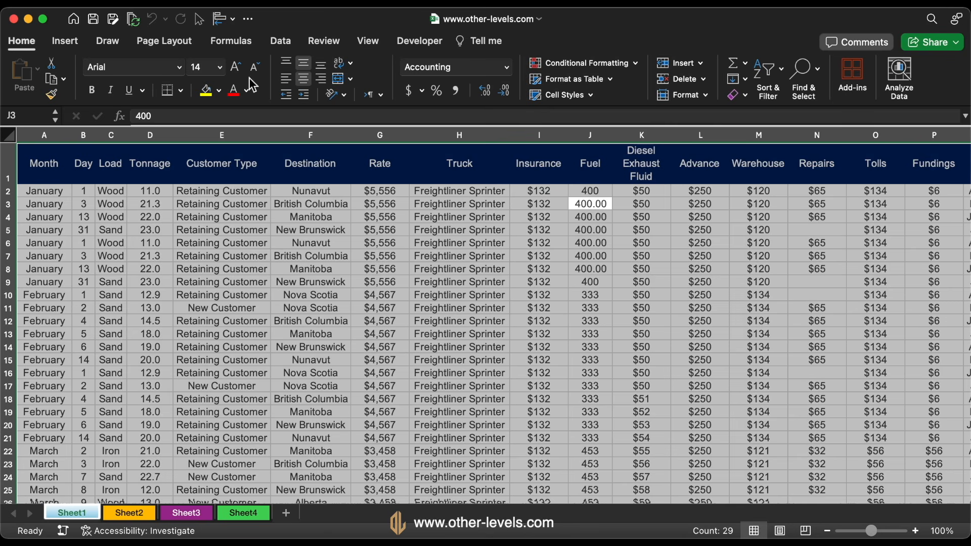
left_click(73, 42)
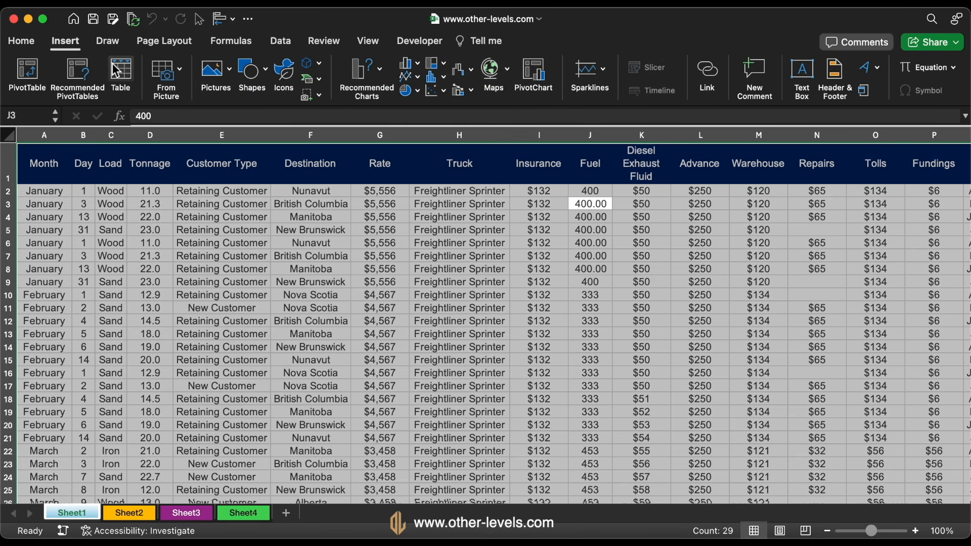
left_click(123, 67)
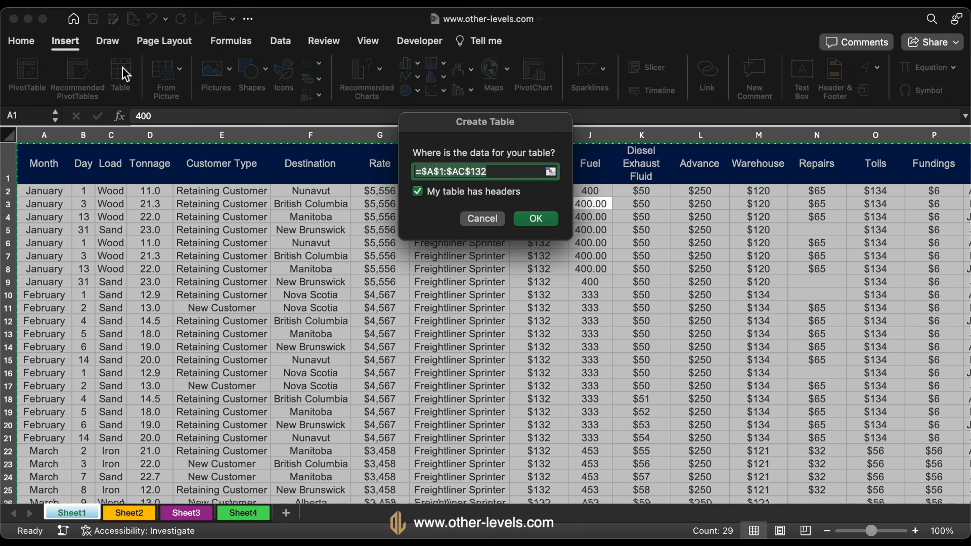
left_click(529, 221)
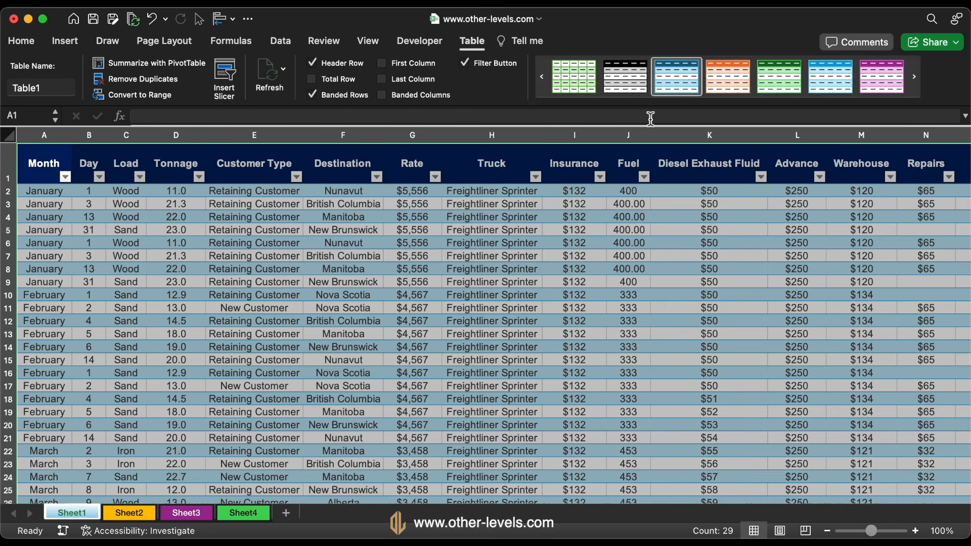
left_click(729, 102)
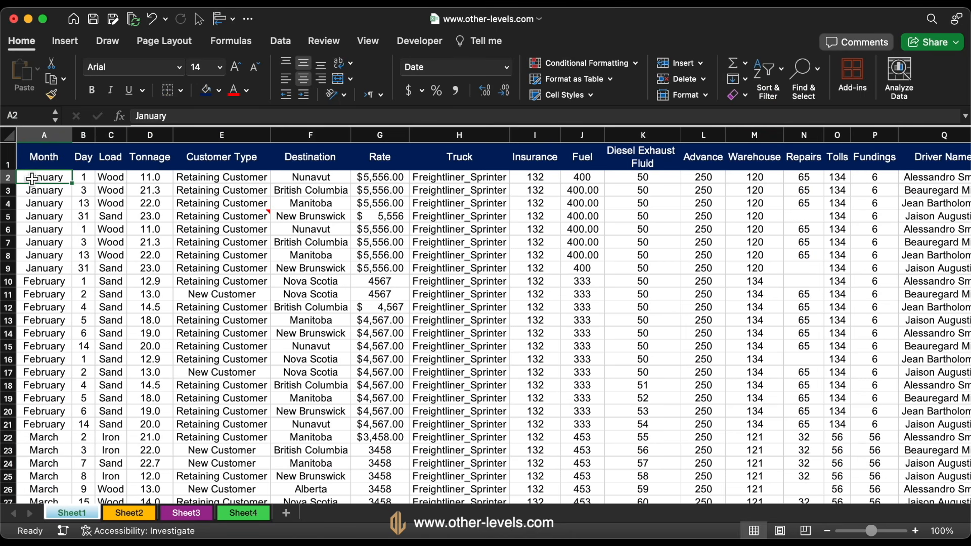
Set the font colour of all data below the header row, from A2 to the last cell, to black
key("ctrl+shift+Right")
key("ctrl+shift+Down")
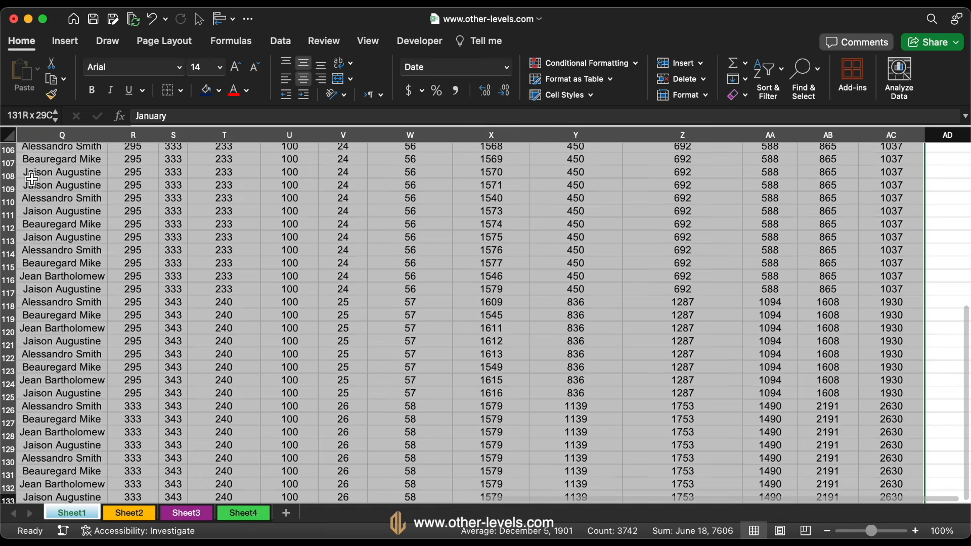
left_click(247, 89)
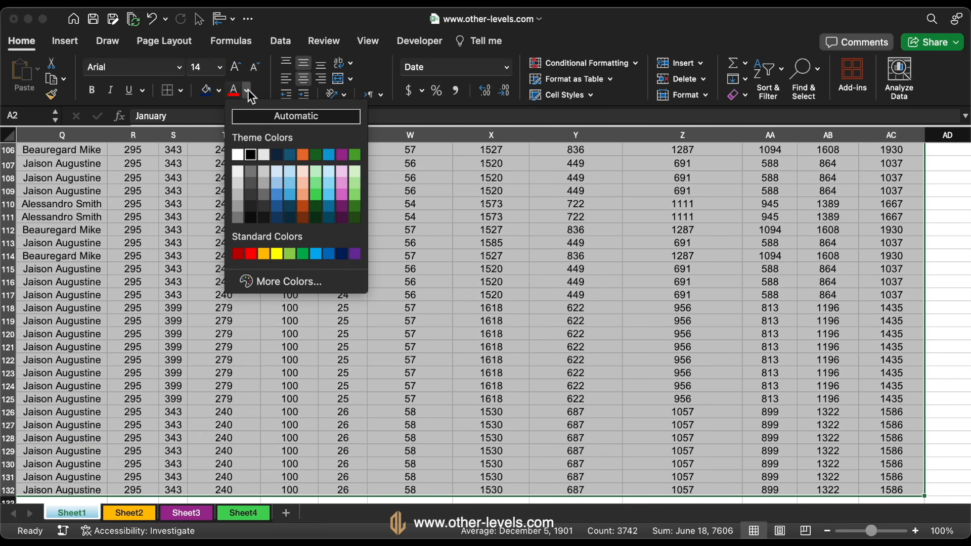
left_click(253, 150)
key("ctrl+Home")
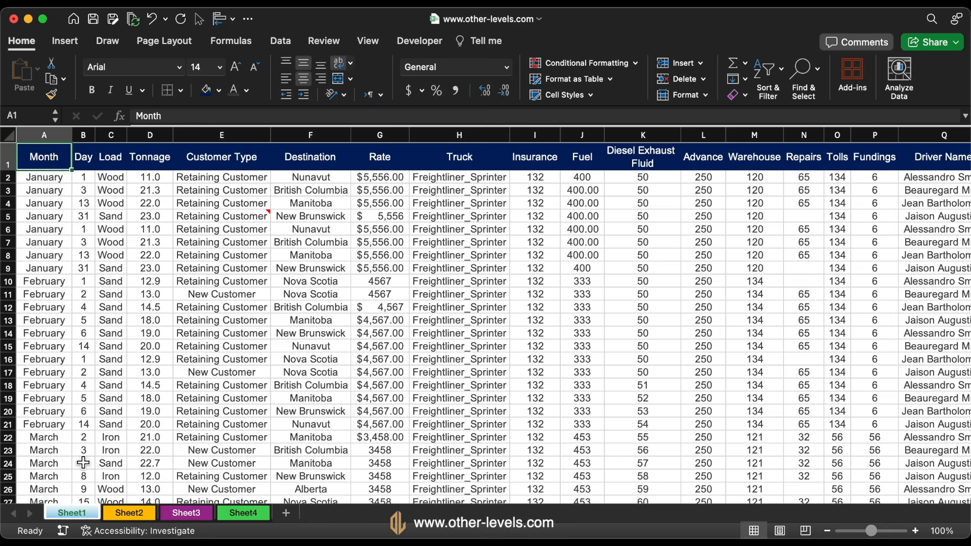
Delete Sheet2, Sheet3 and Sheet4 from the workbook together
left_click(137, 511)
left_click(189, 514, "shift")
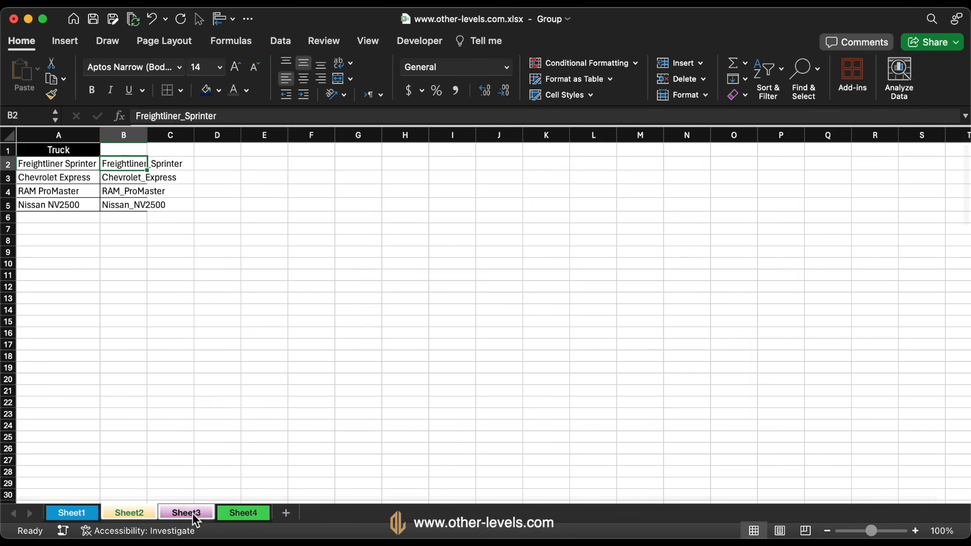
left_click(241, 514, "shift")
right_click(241, 514)
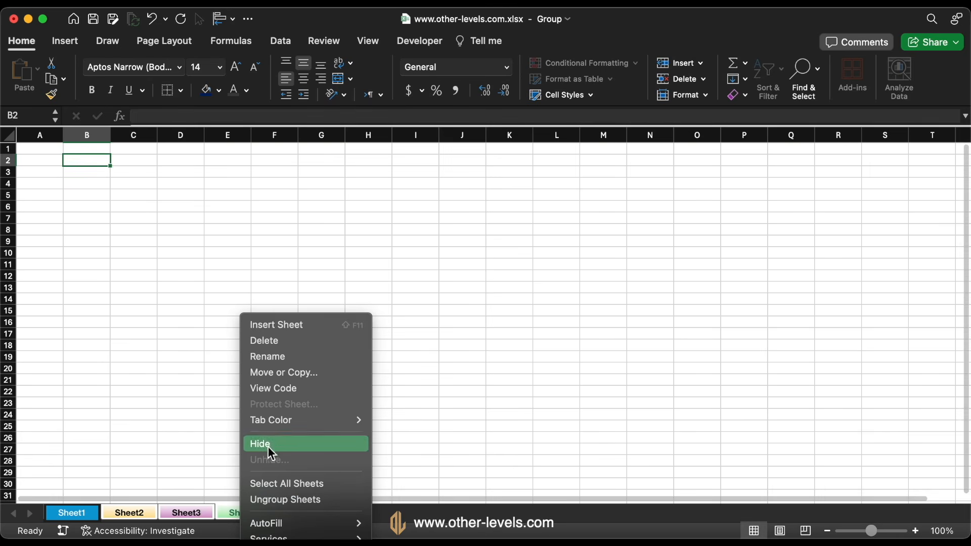
left_click(279, 341)
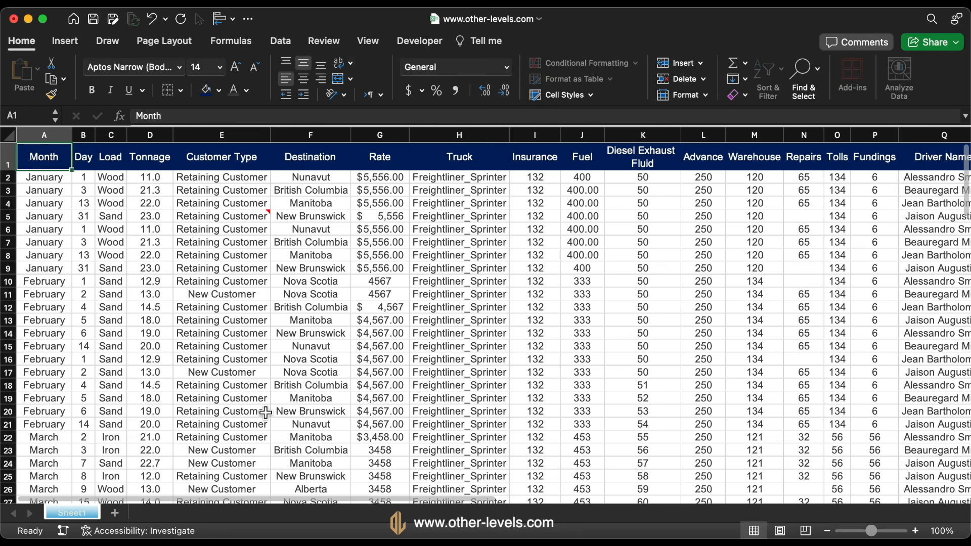
Change the tab colour of Sheet1 to the standard dark blue
right_click(90, 514)
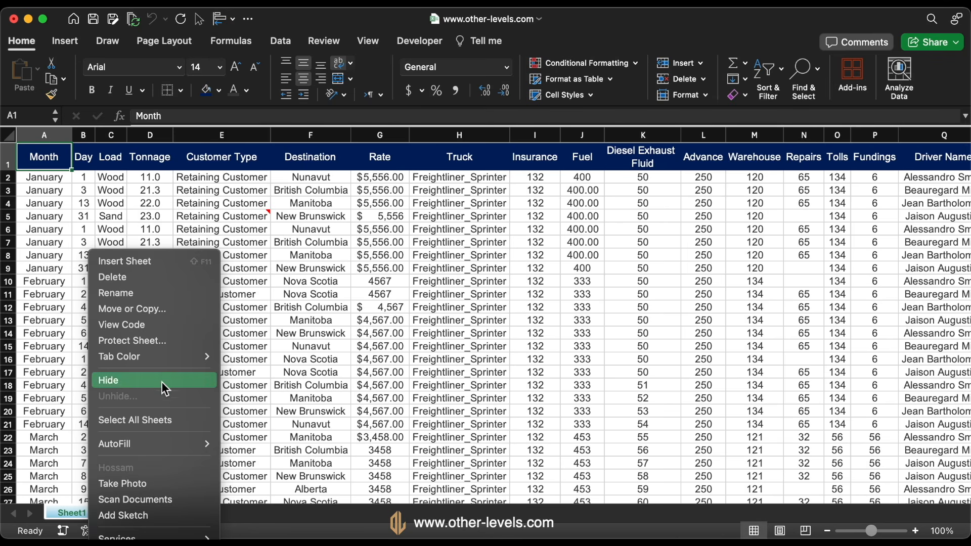
mouse_move(164, 359)
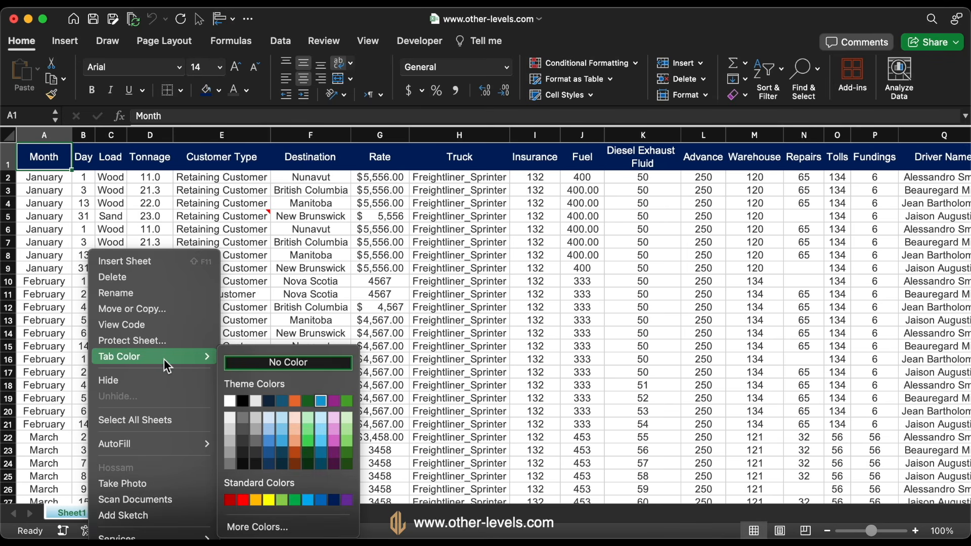
left_click(338, 499)
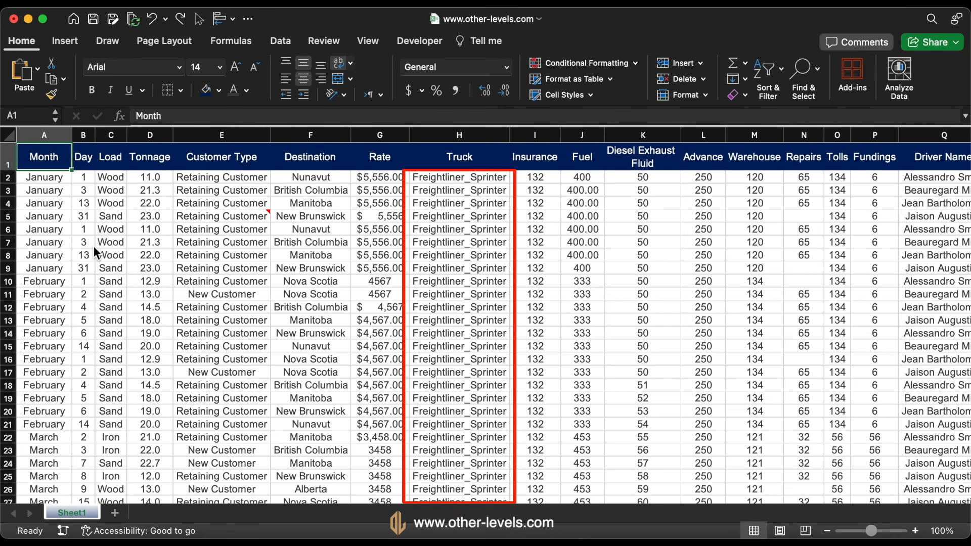
Replace every underscore in the Truck column with a space
left_click(438, 134)
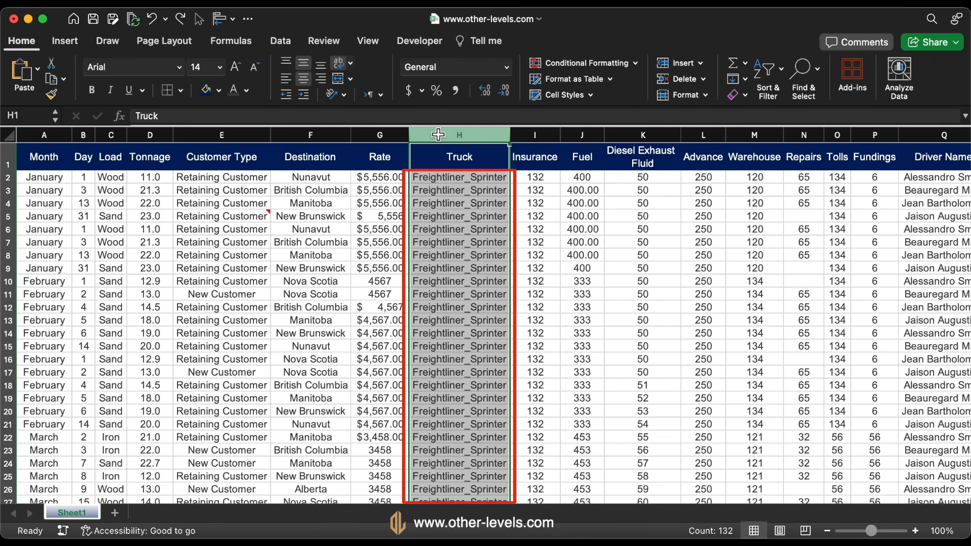
key("super+f")
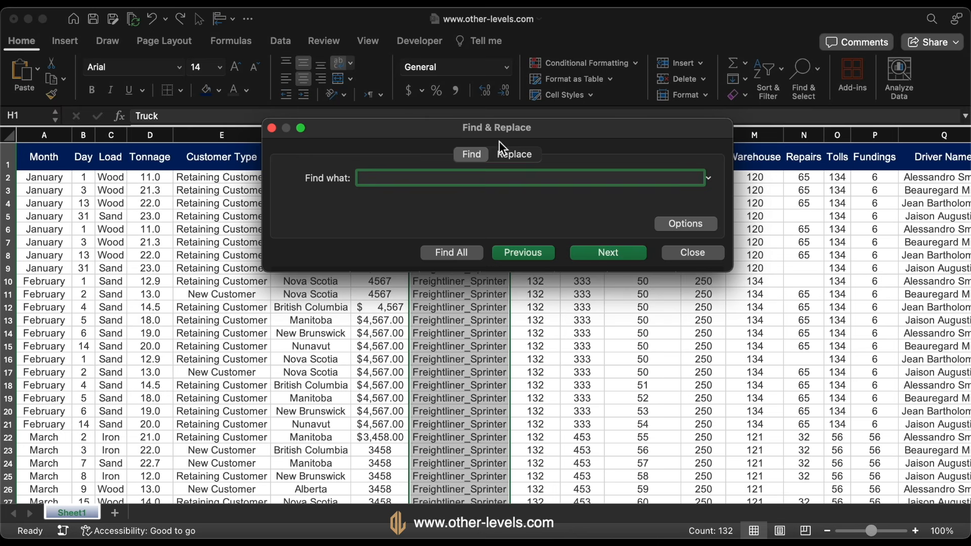
left_click(540, 154)
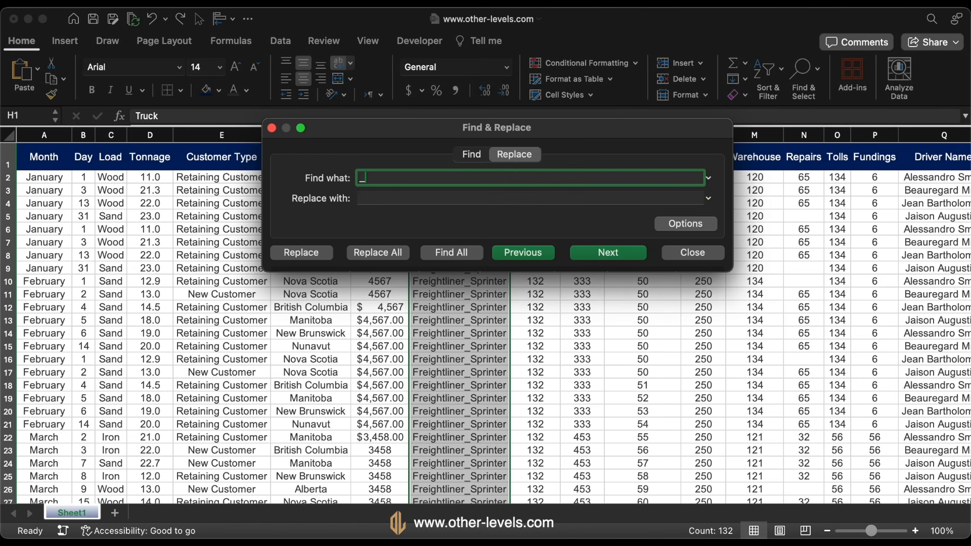
left_click(513, 196)
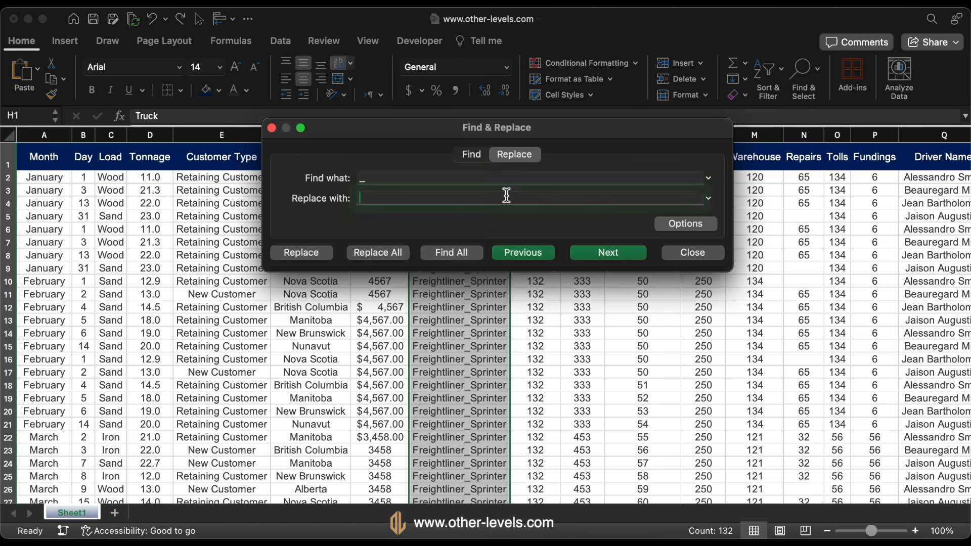
left_click(378, 253)
key("Return")
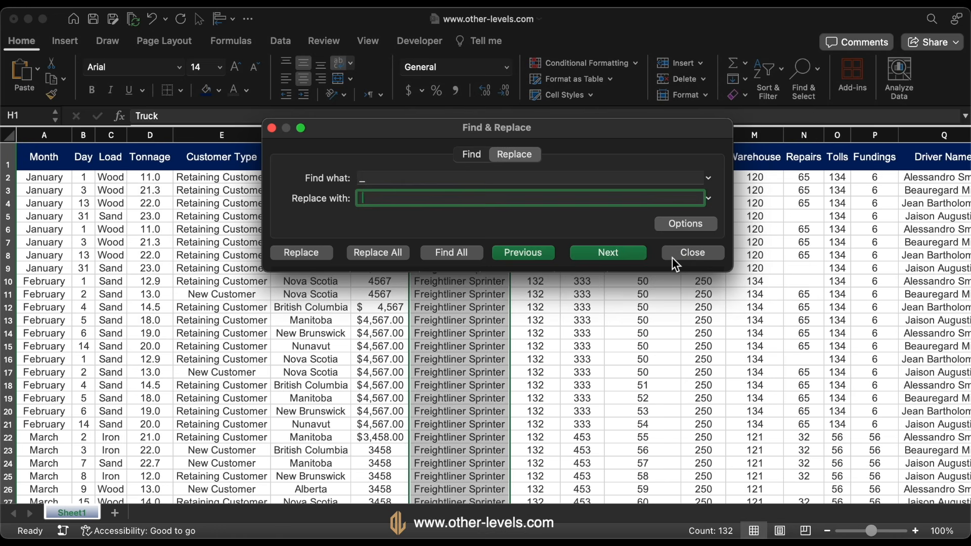
left_click(706, 253)
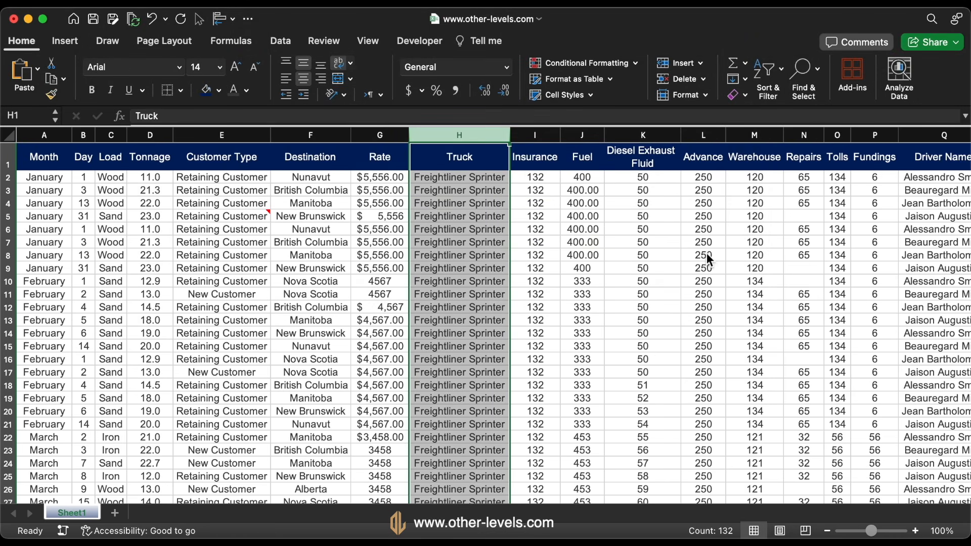
Format the Rate values from G2 to the last row as Currency with the $ symbol and 0 decimal places
left_click(386, 183)
key("ctrl+shift+Down")
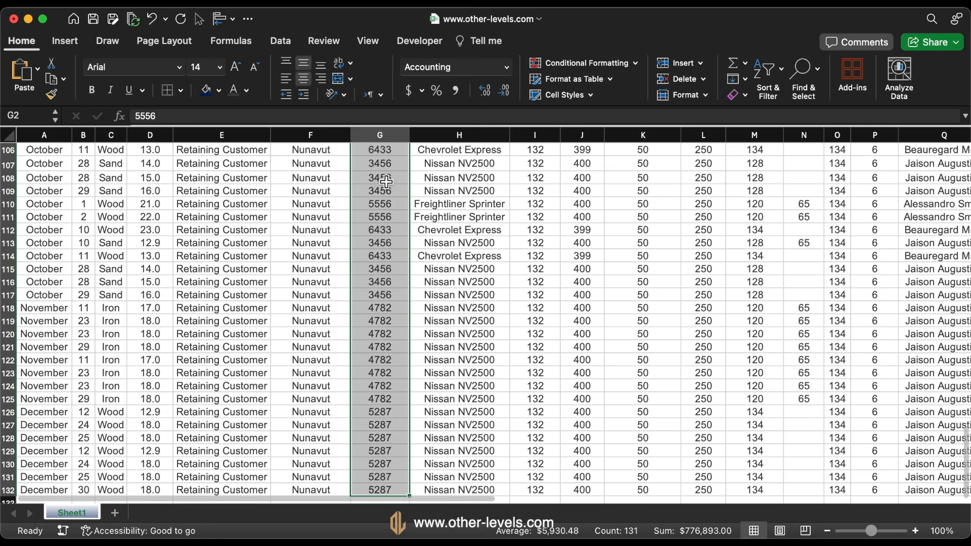
left_click(508, 71)
left_click(485, 389)
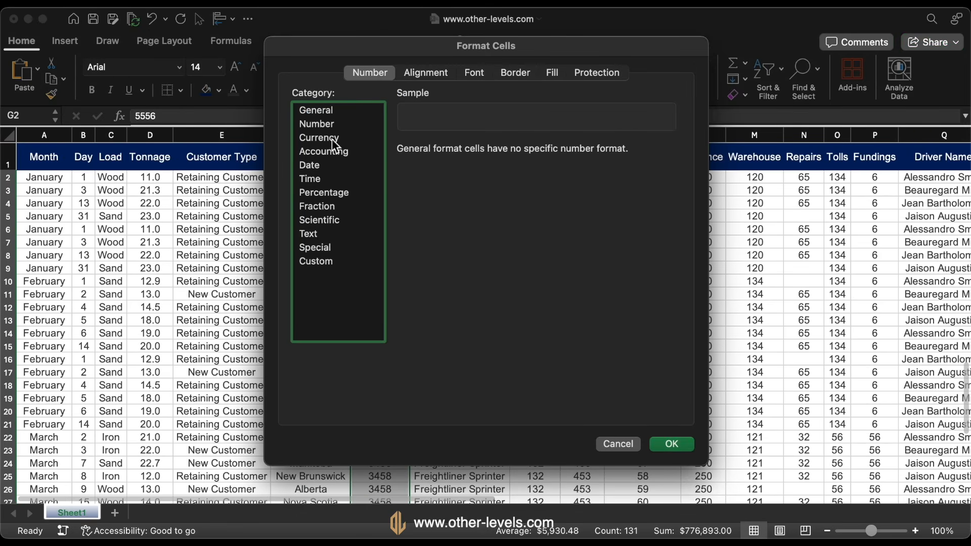
left_click(336, 145)
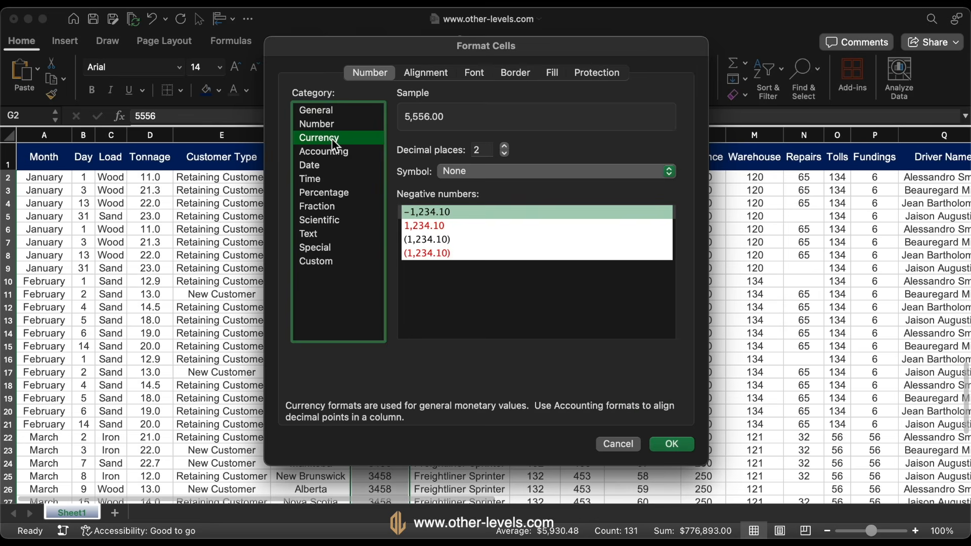
left_click(503, 153)
left_click(503, 153)
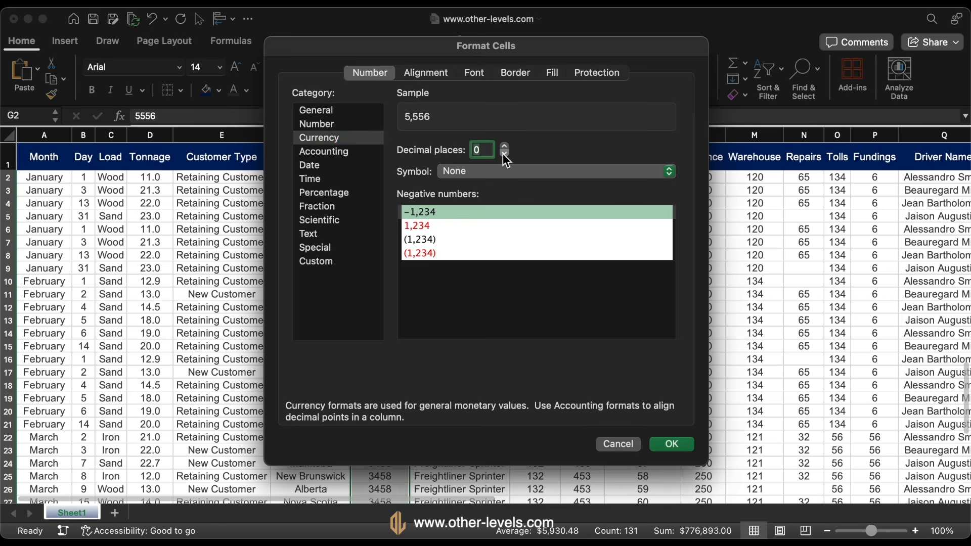
left_click(478, 168)
left_click(473, 186)
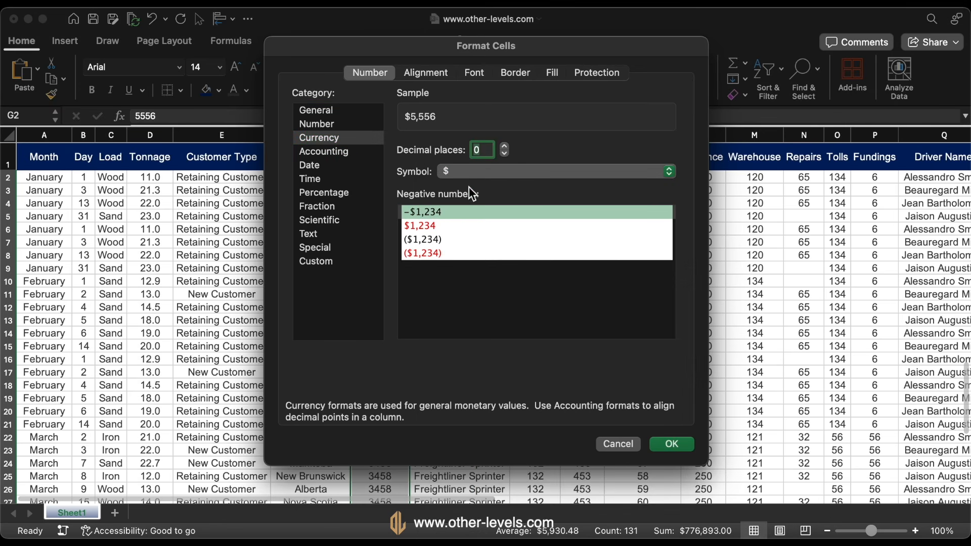
left_click(678, 448)
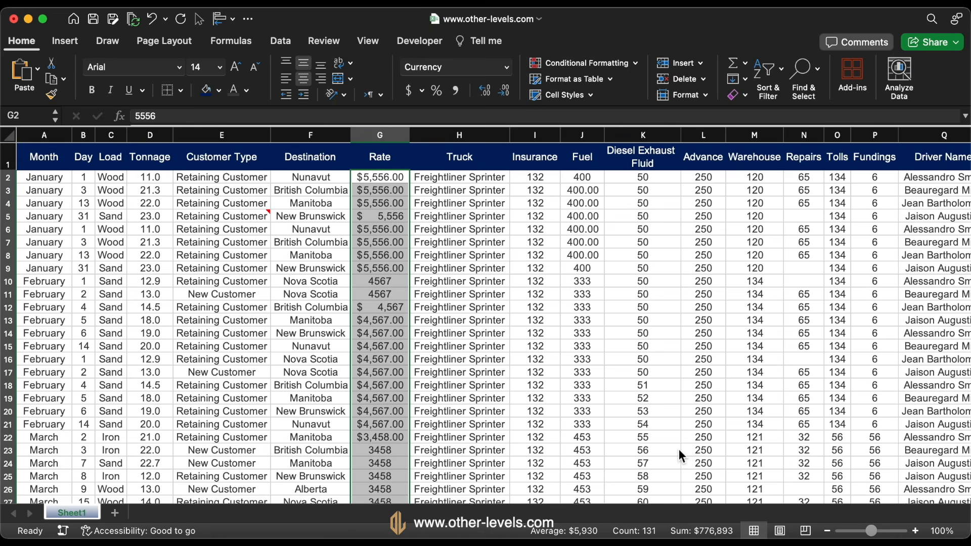
left_click(505, 91)
left_click(504, 90)
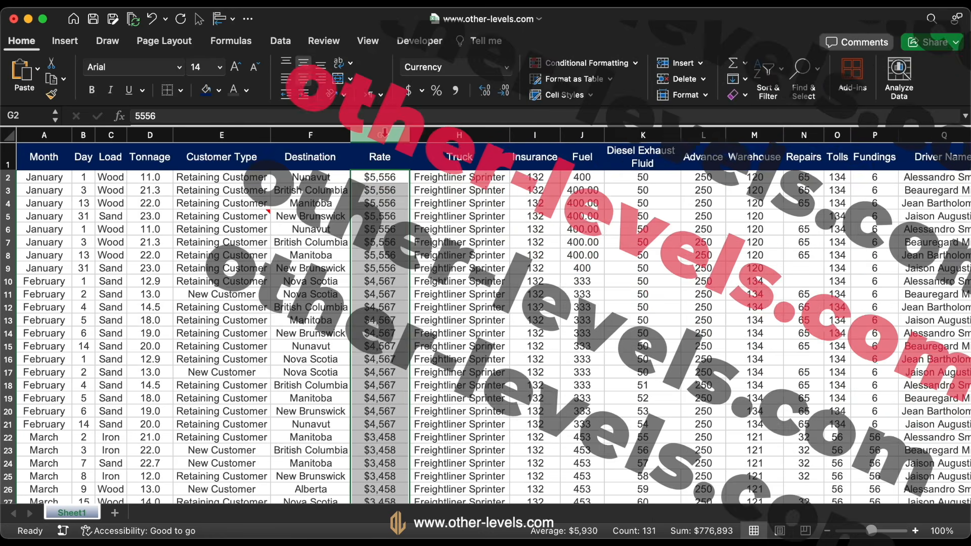
Copy the Rate column's formatting to Insurance, Diesel Exhaust Fluid through Fundings, and the remaining cost columns up to Final Amount
left_click(384, 133)
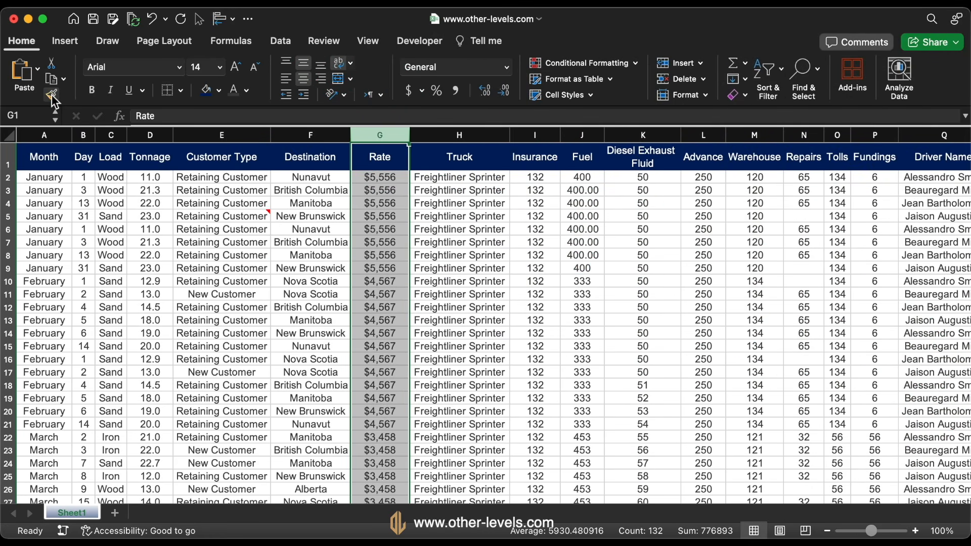
left_click(52, 96)
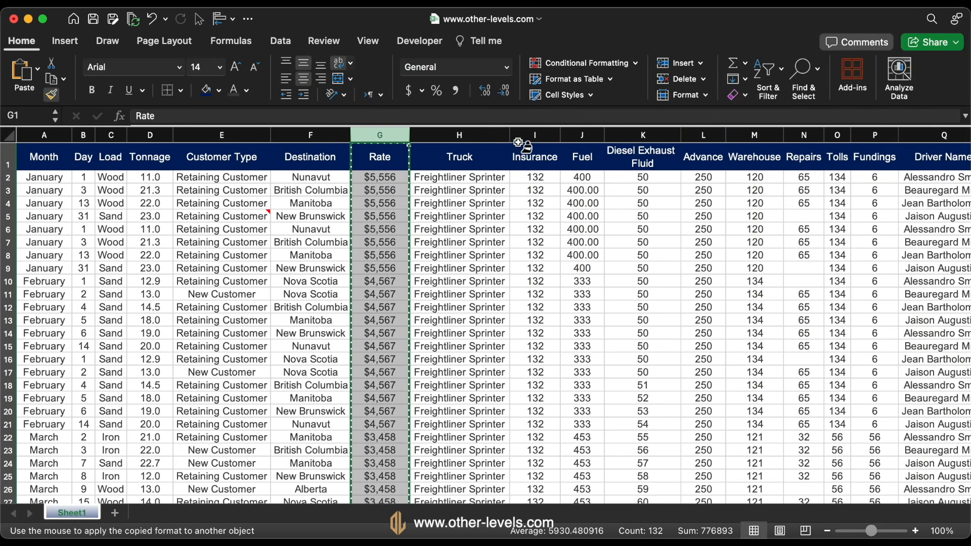
left_click(538, 135)
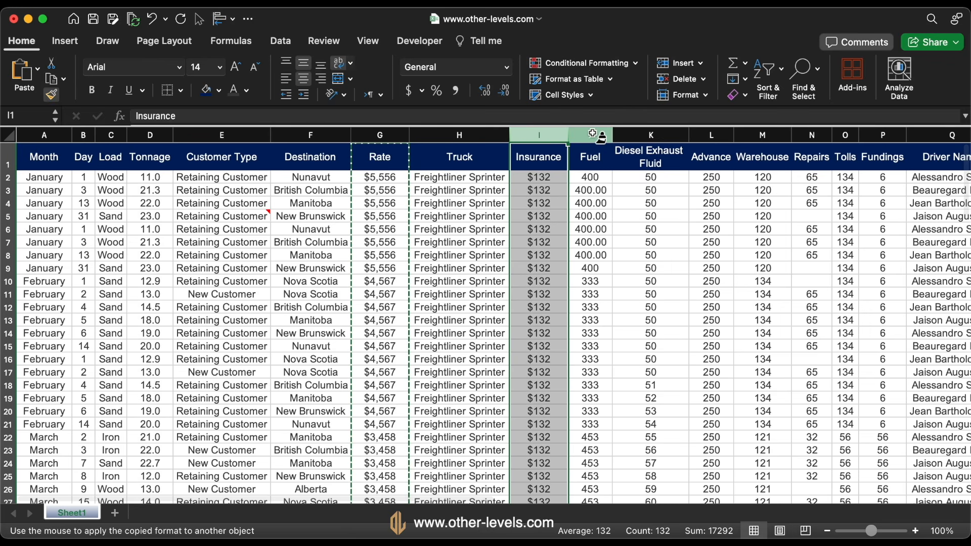
left_click_drag(651, 135, 883, 135)
scroll(741, 223, "right", 10)
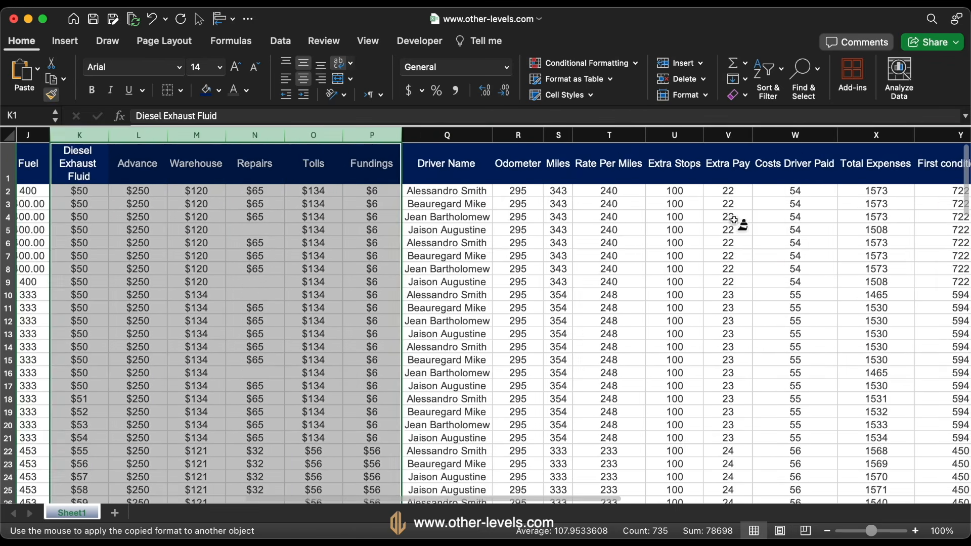
left_click_drag(281, 136, 941, 135)
scroll(397, 264, "left", 10)
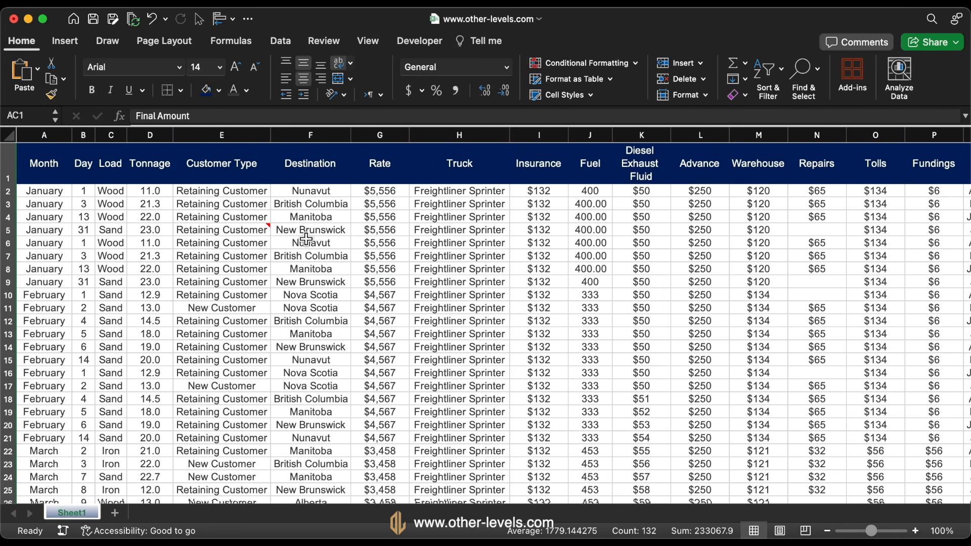
Delete the cell notes from the whole sheet, including the one on E5
left_click(255, 230)
key("super+a")
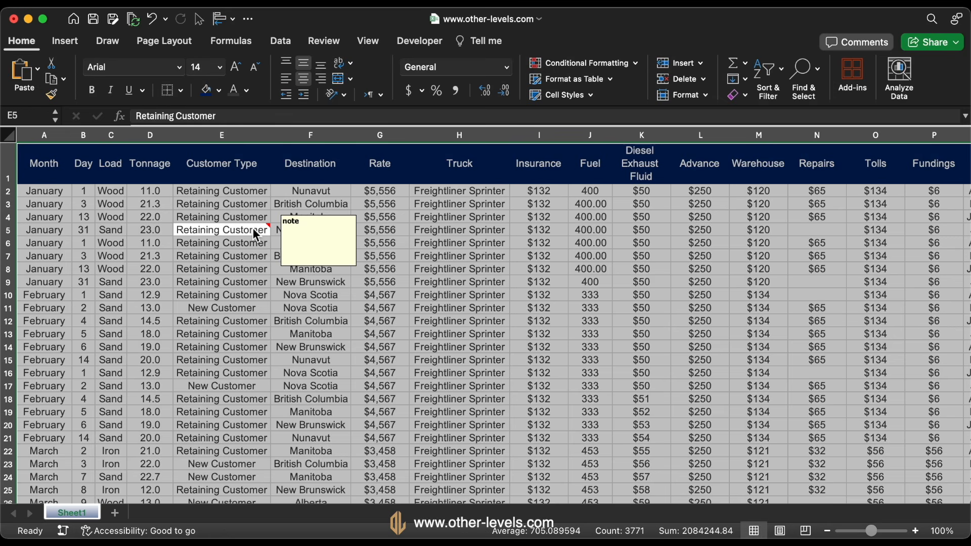
right_click(255, 230)
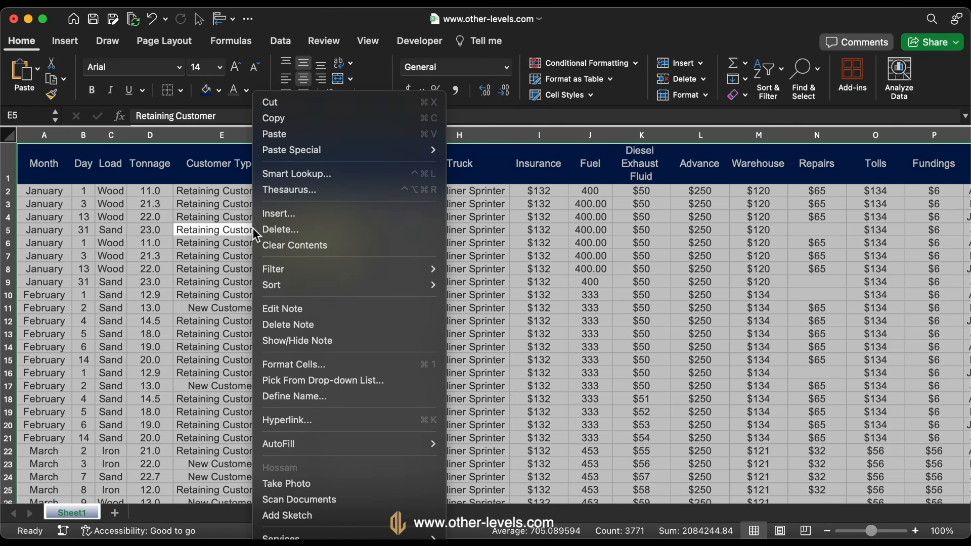
left_click(337, 325)
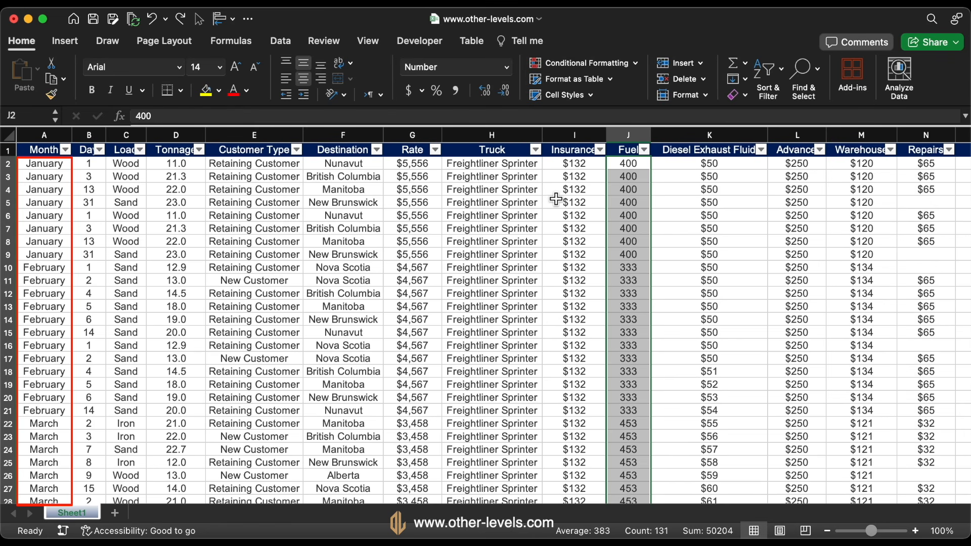
Fill AF2:AF13 with the abbreviated month names Jan to Dec
scroll(523, 201, "right", 15)
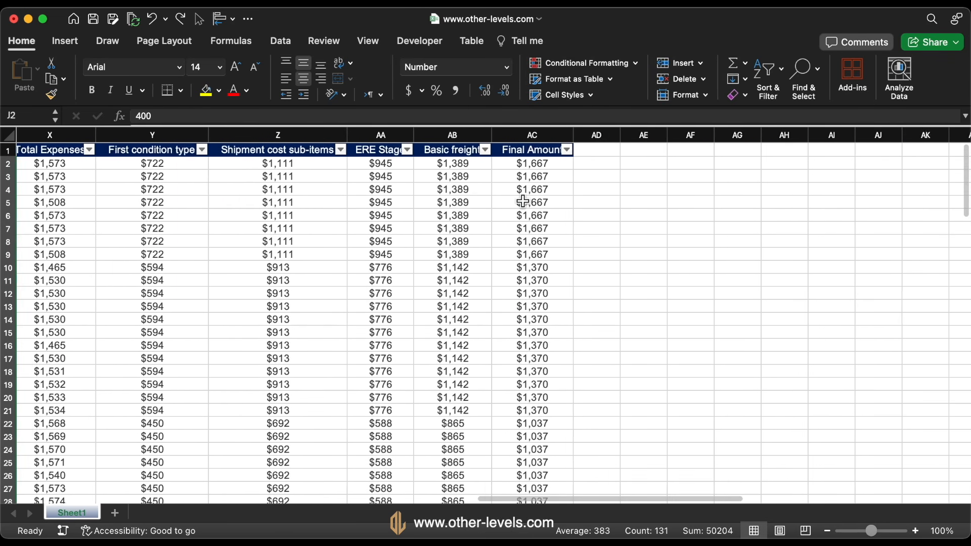
scroll(524, 201, "right", 3)
left_click(531, 162)
type("Jan")
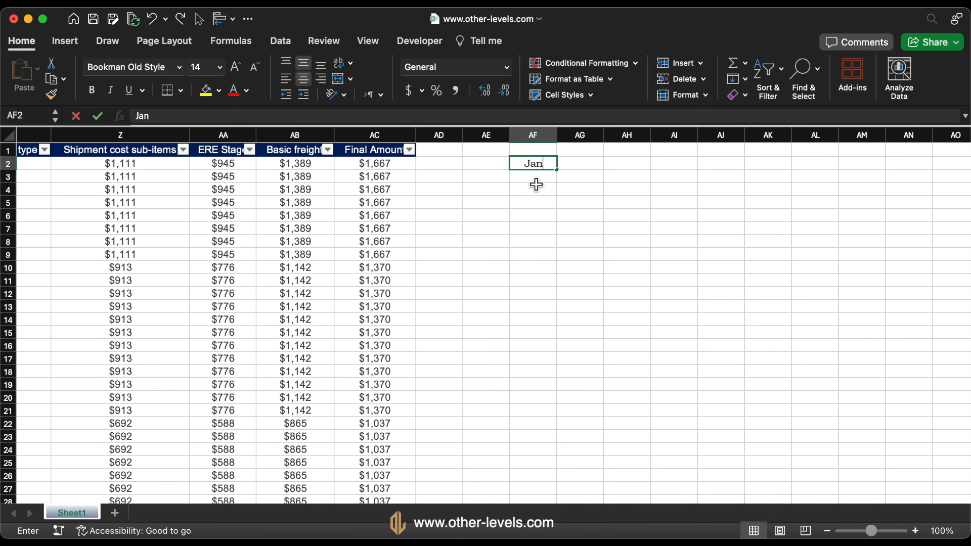
key("Return")
left_click(535, 164)
left_click_drag(557, 170, 550, 330)
left_click(546, 323)
key("Delete")
Fill AE2:AE13 with the full month names January to December
left_click(499, 167)
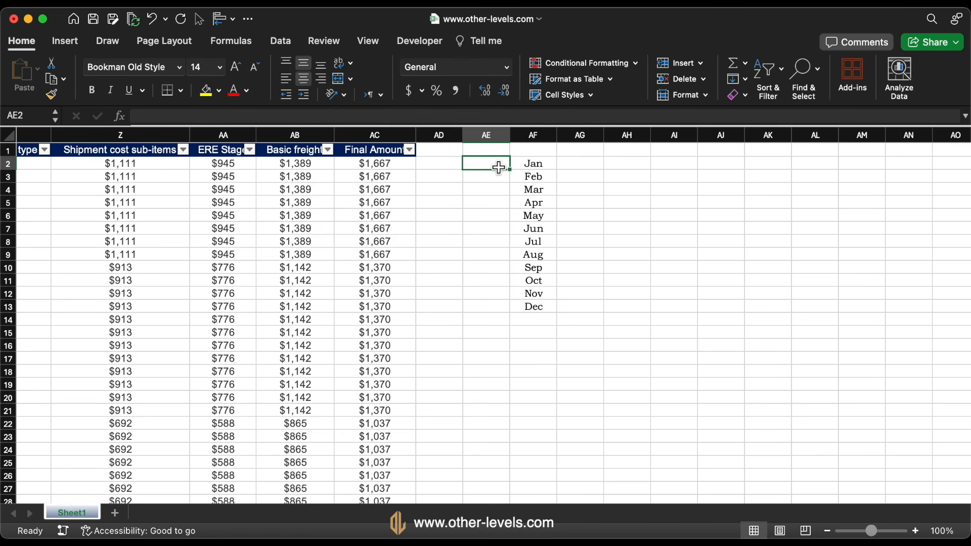
type("January")
key("Return")
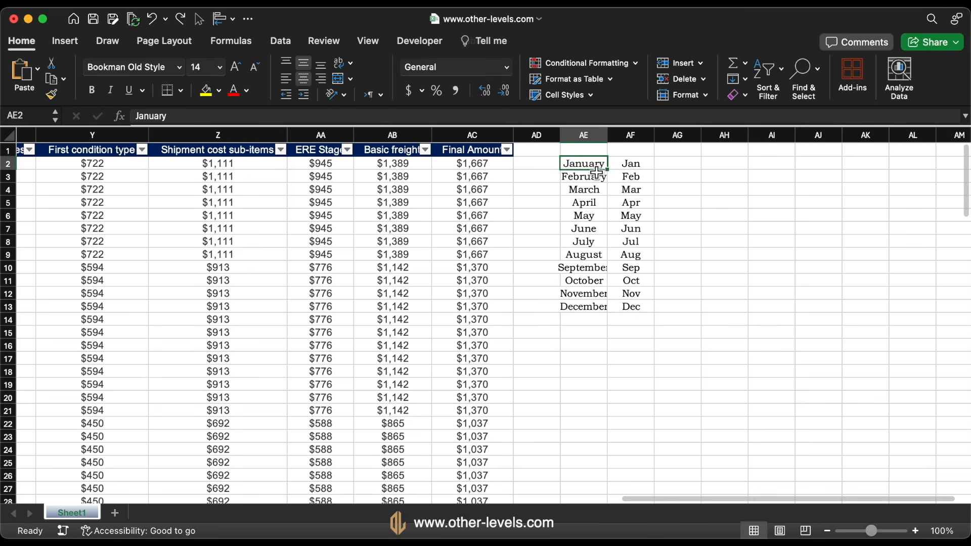
left_click(548, 171)
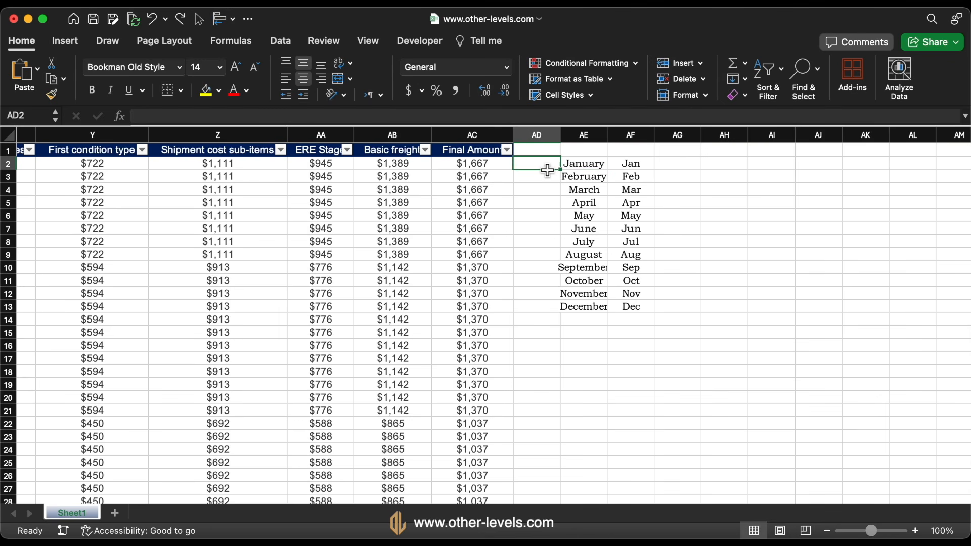
type("=VLOOKUP(")
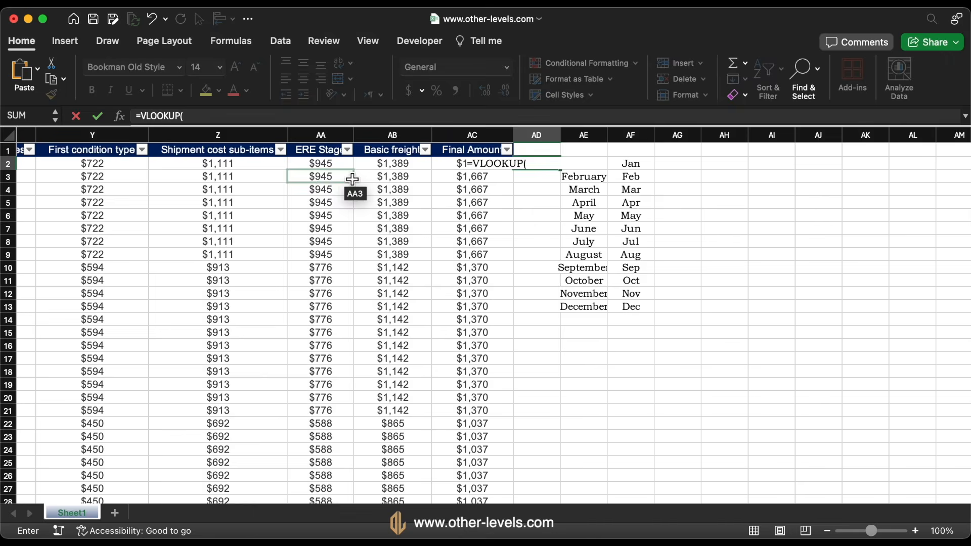
scroll(349, 194, "left", 15)
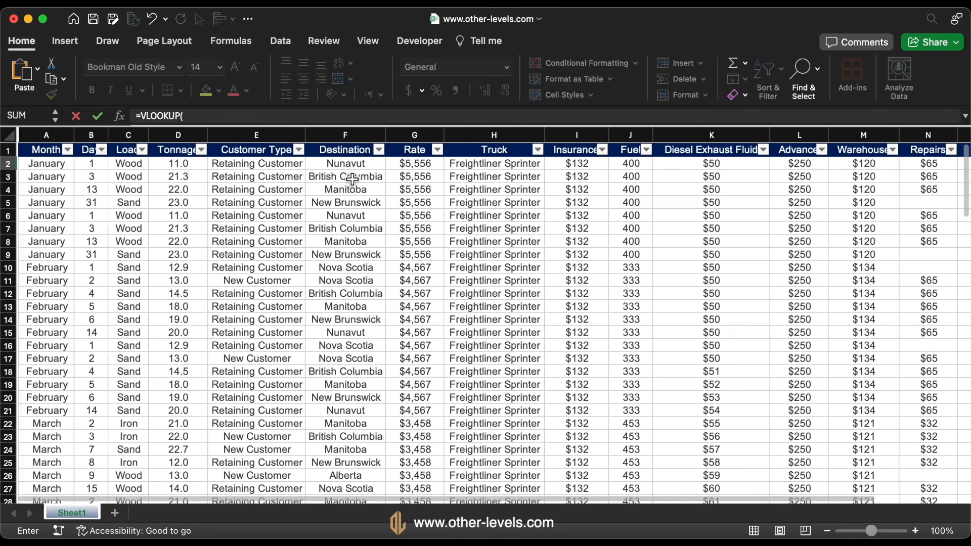
left_click(61, 164)
scroll(253, 253, "right", 2)
type(",")
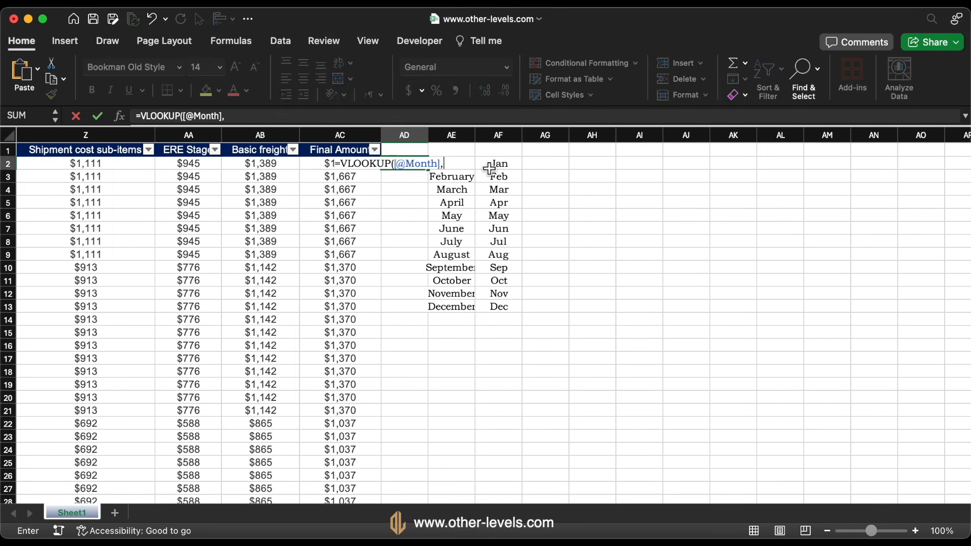
left_click_drag(495, 166, 453, 314)
key("F4")
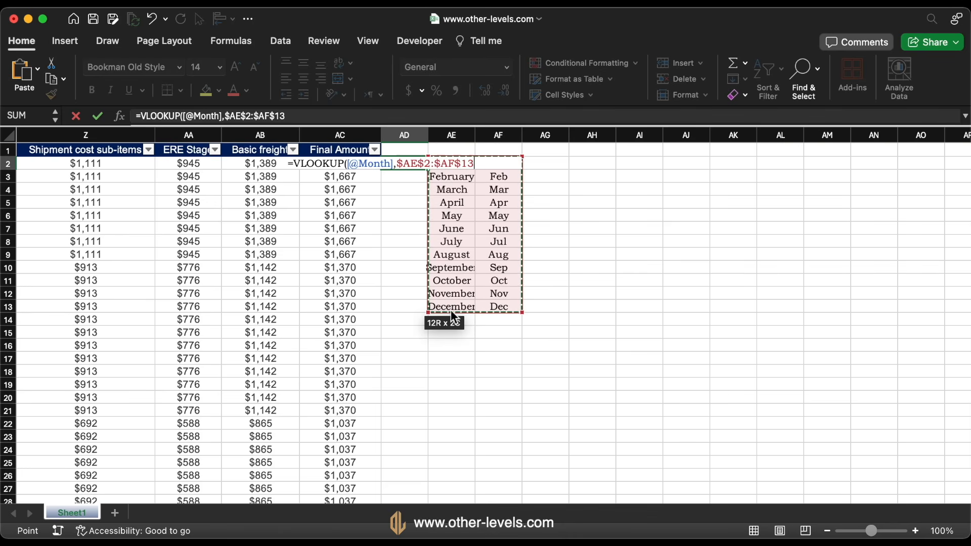
type(",2")
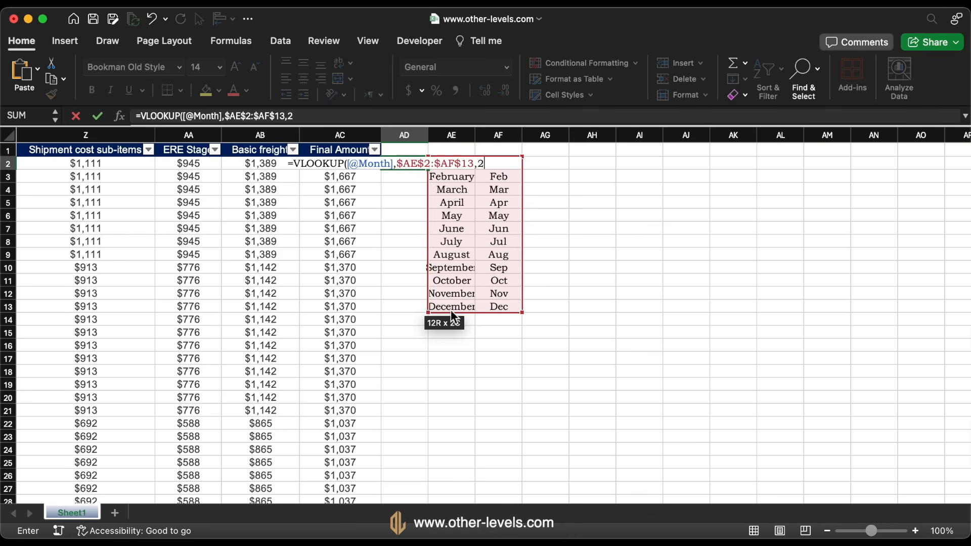
type(",0")
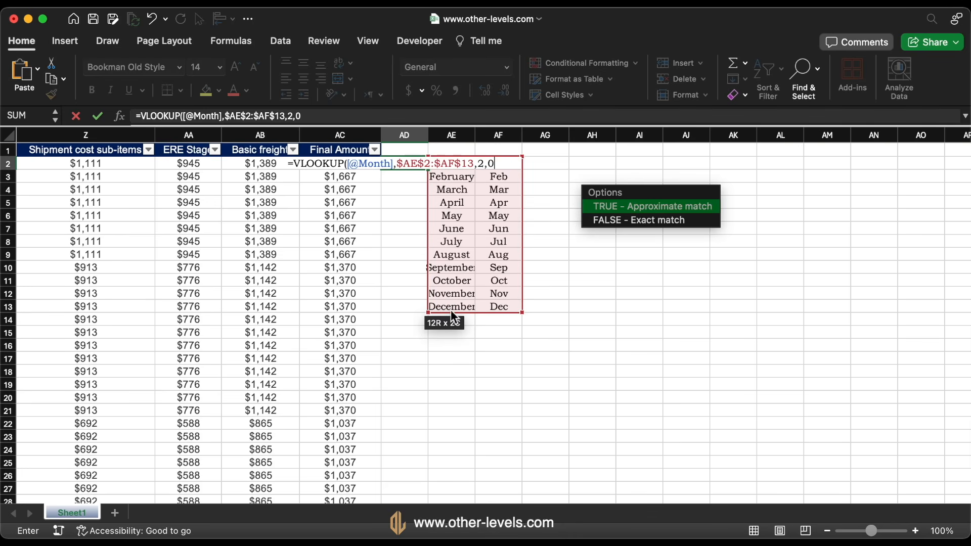
type(")")
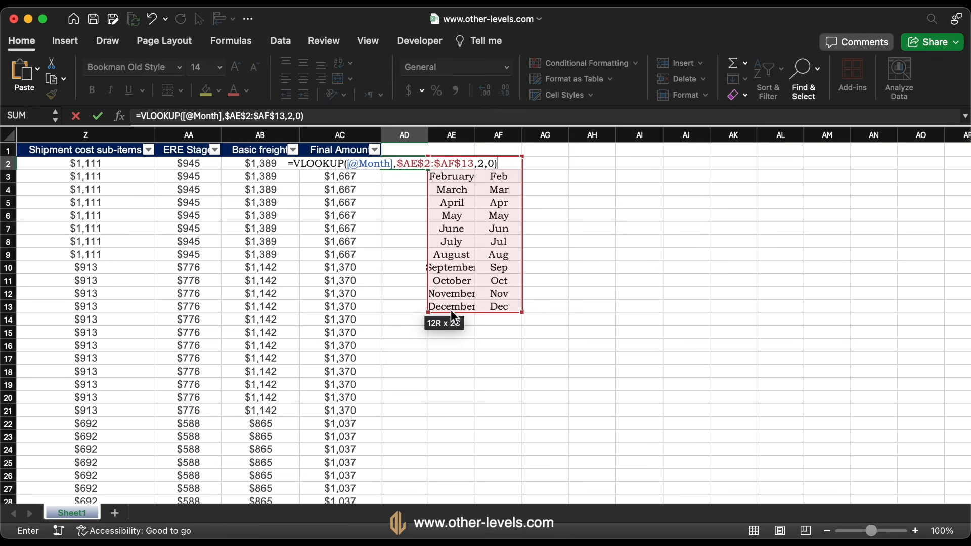
key("Return")
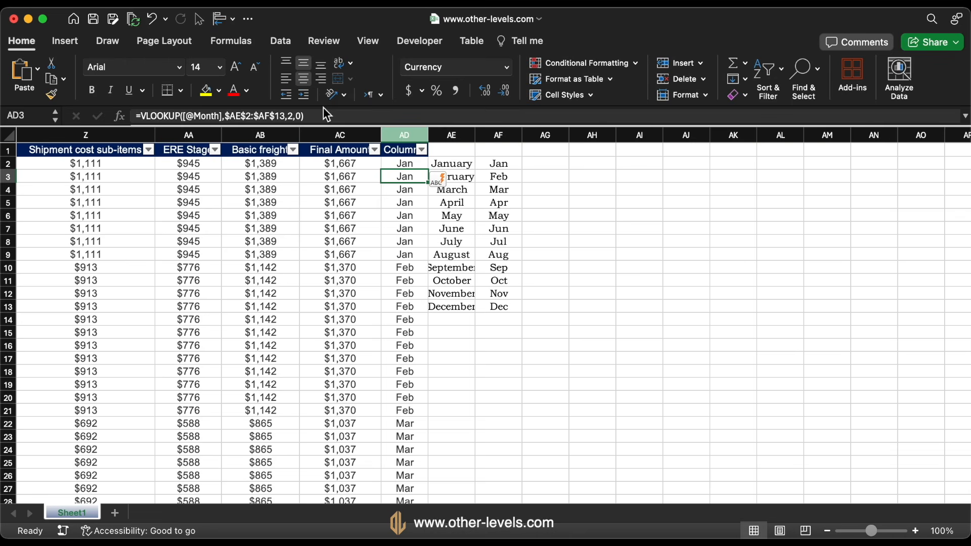
left_click(59, 44)
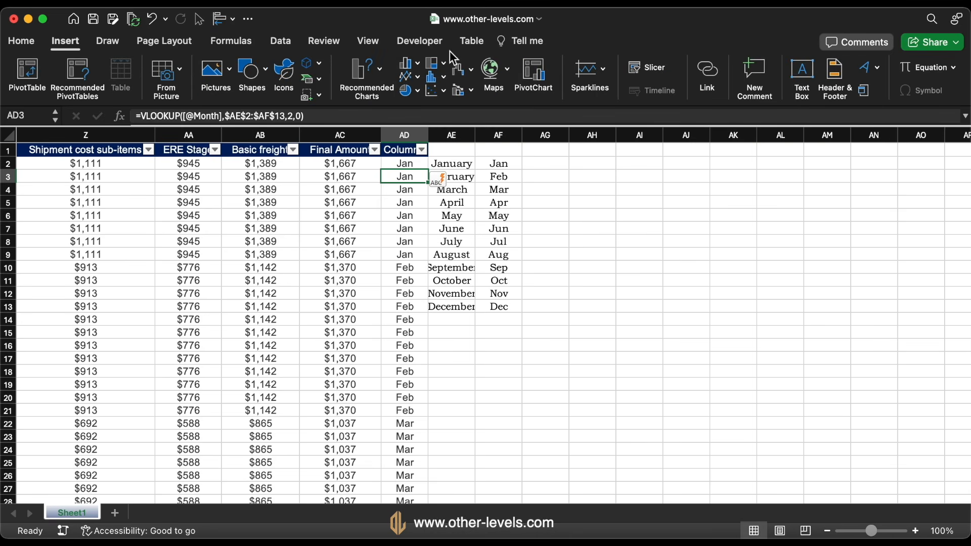
Insert a slicer for the table's Month column
left_click(639, 78)
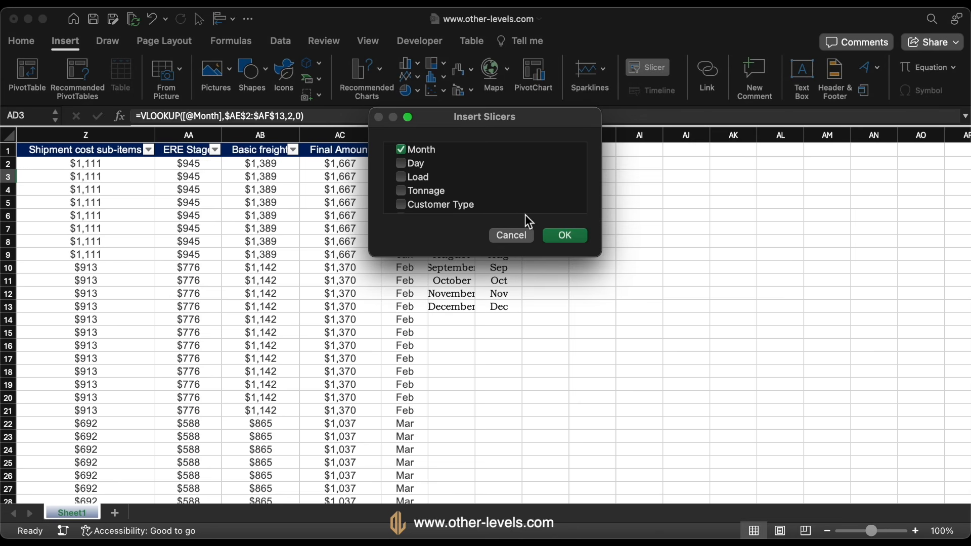
left_click(567, 235)
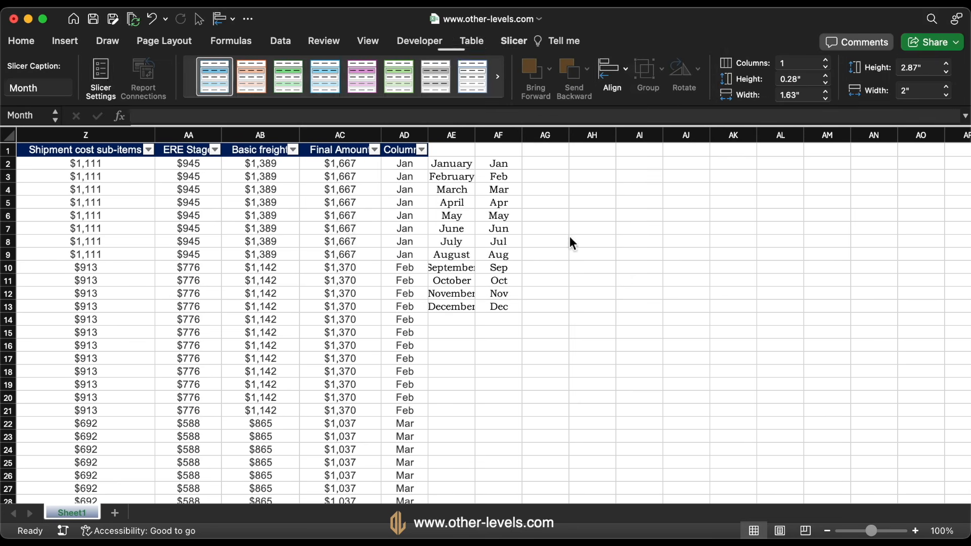
Copy the abbreviated months from column AD and paste them as values over the Month column's data
left_click(406, 146)
key("super+c")
scroll(302, 189, "left", 20)
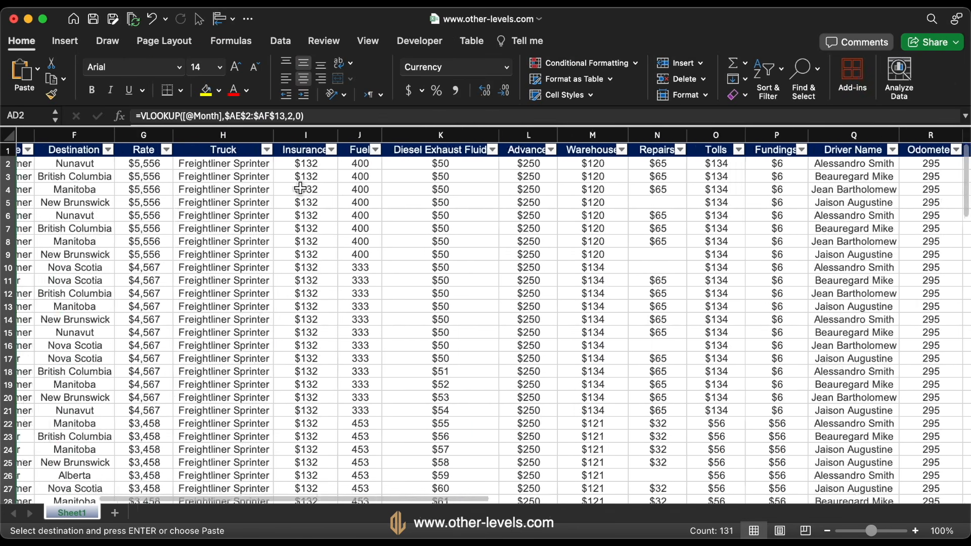
left_click(45, 146)
left_click(38, 69)
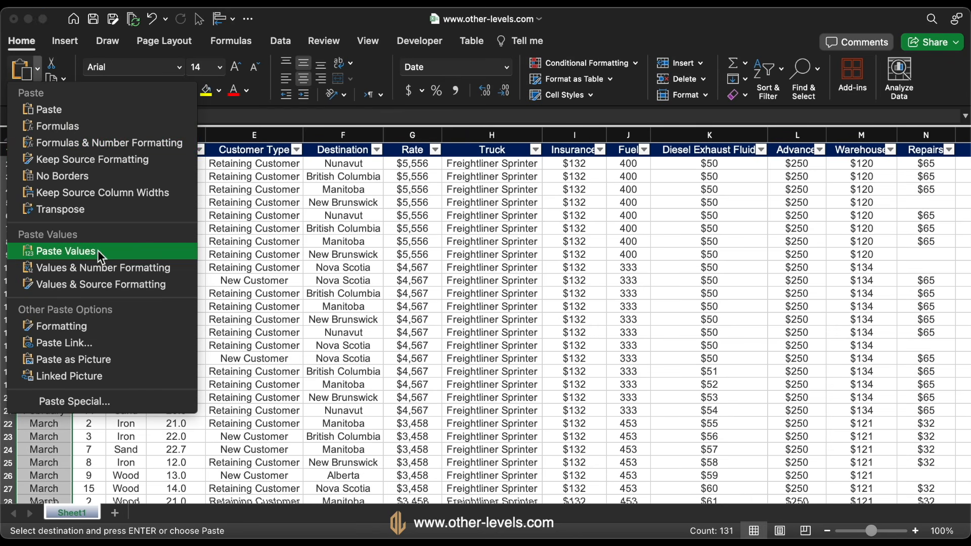
left_click(129, 253)
Delete the Month slicer from the sheet
scroll(452, 252, "right", 20)
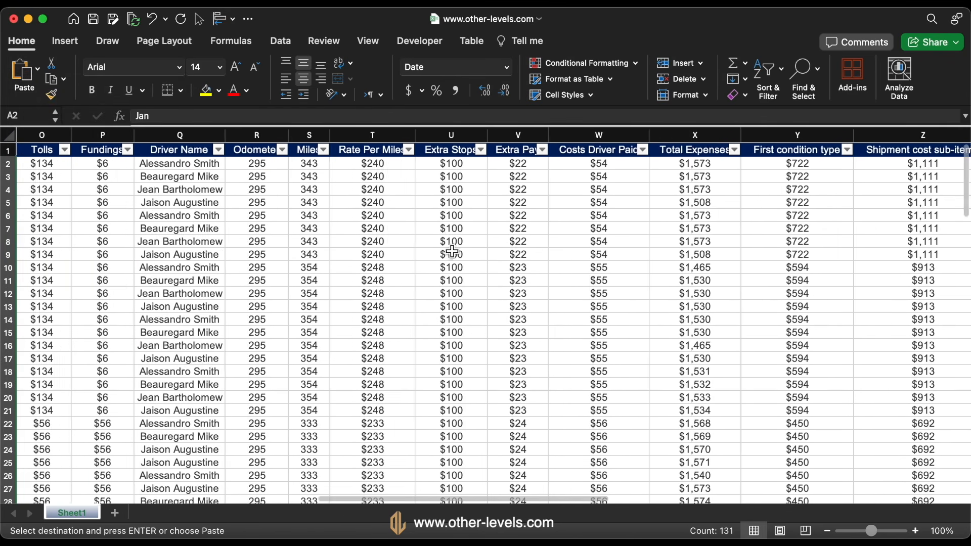
scroll(452, 252, "right", 6)
left_click(360, 219)
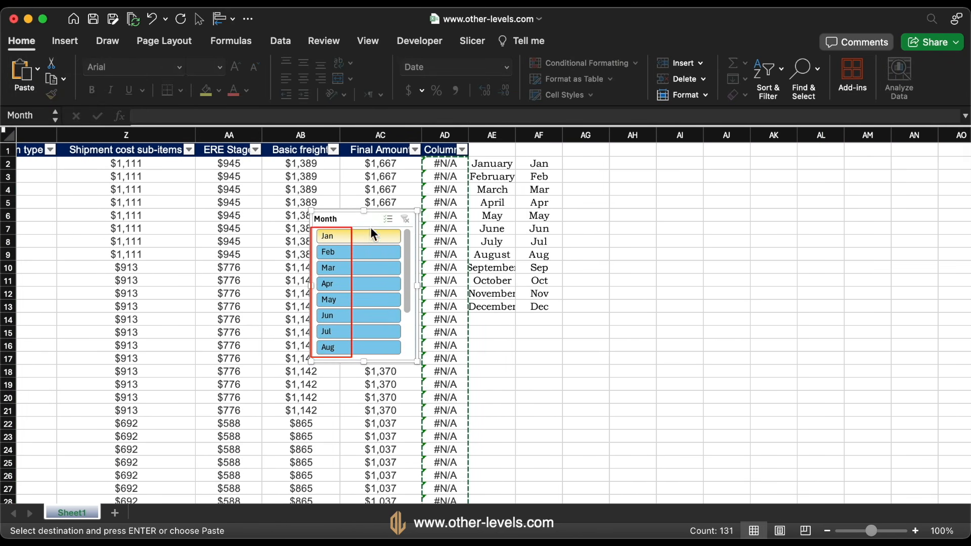
key("Delete")
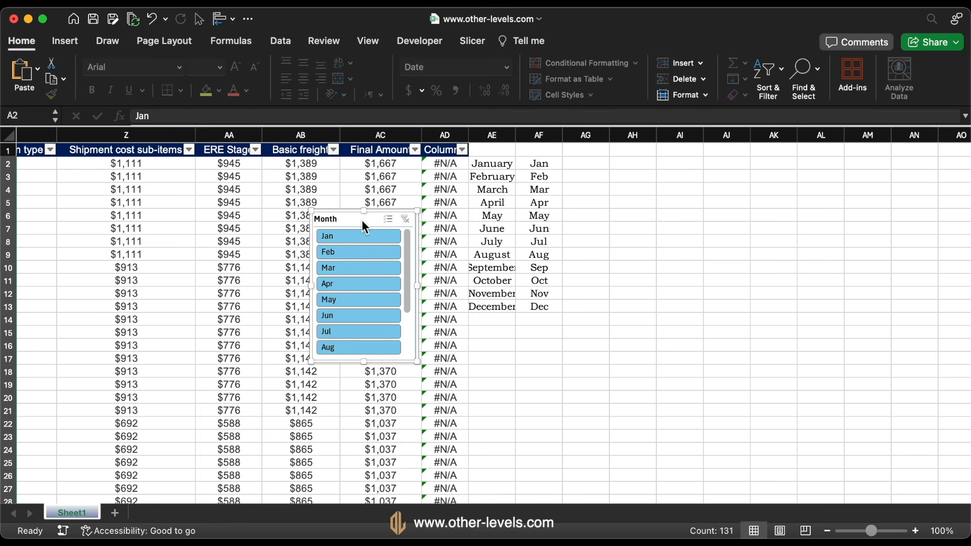
Delete columns AD to AG, which hold the lookup formula and the month name lists
left_click_drag(445, 134, 587, 134)
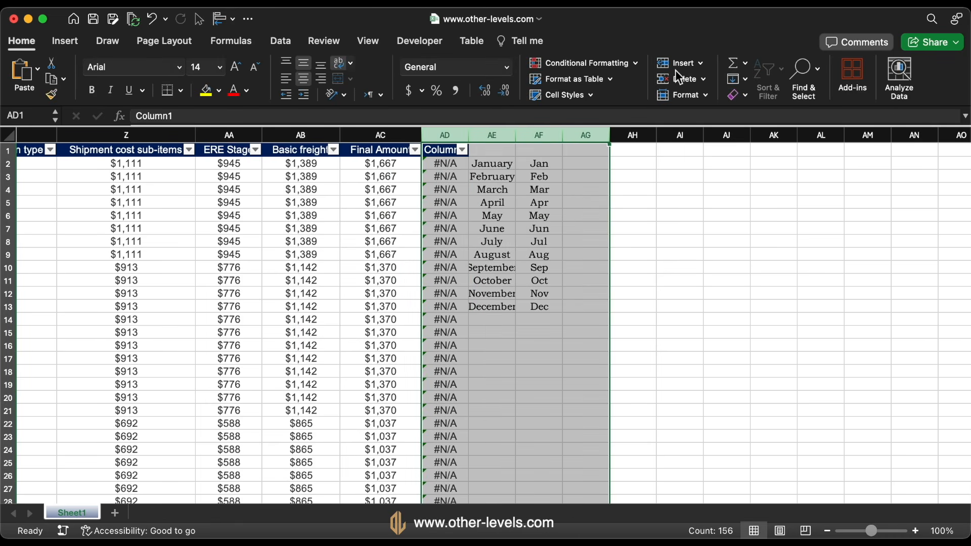
left_click(682, 79)
scroll(451, 190, "left", 10)
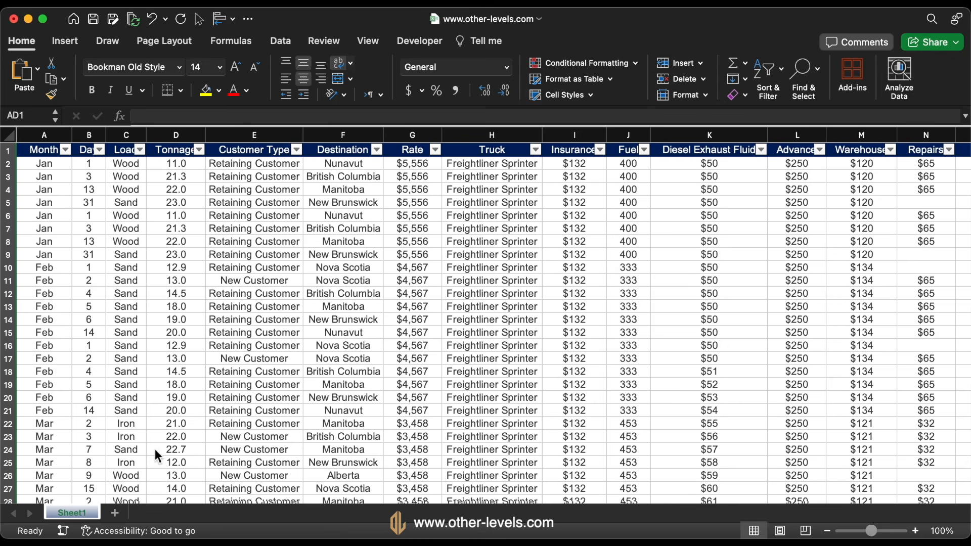
Rename the sheet to Datatable and increase the height of header row 1
right_click(75, 506)
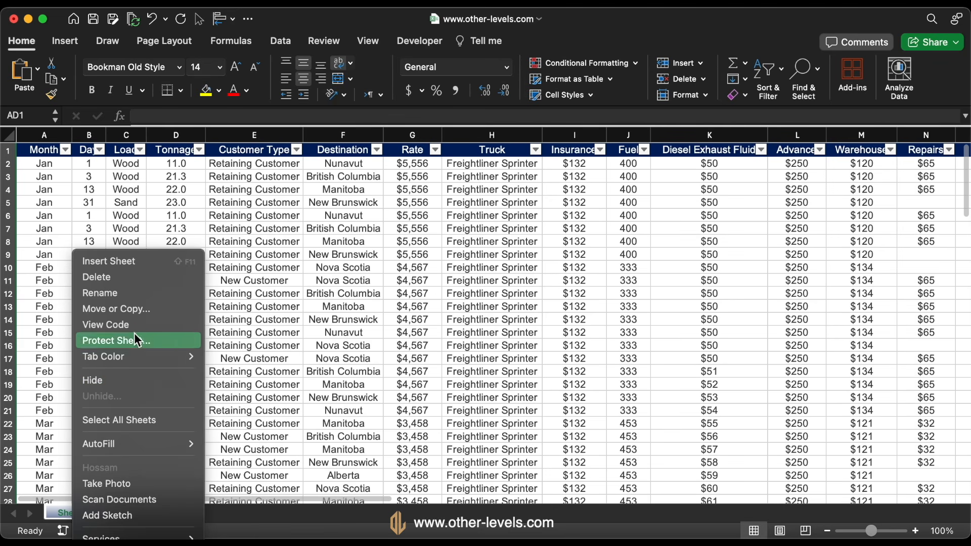
left_click(140, 297)
type("Datatable")
key("Return")
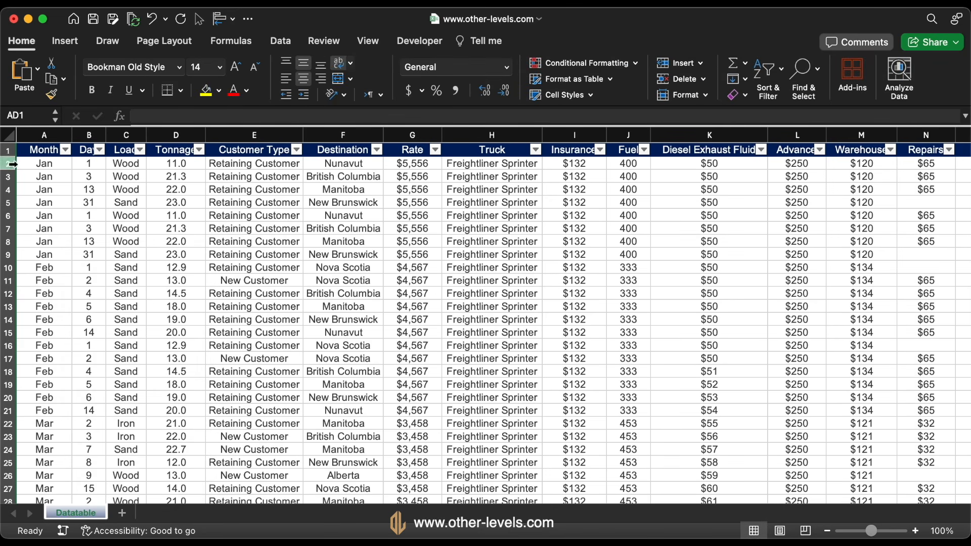
left_click_drag(12, 164, 16, 182)
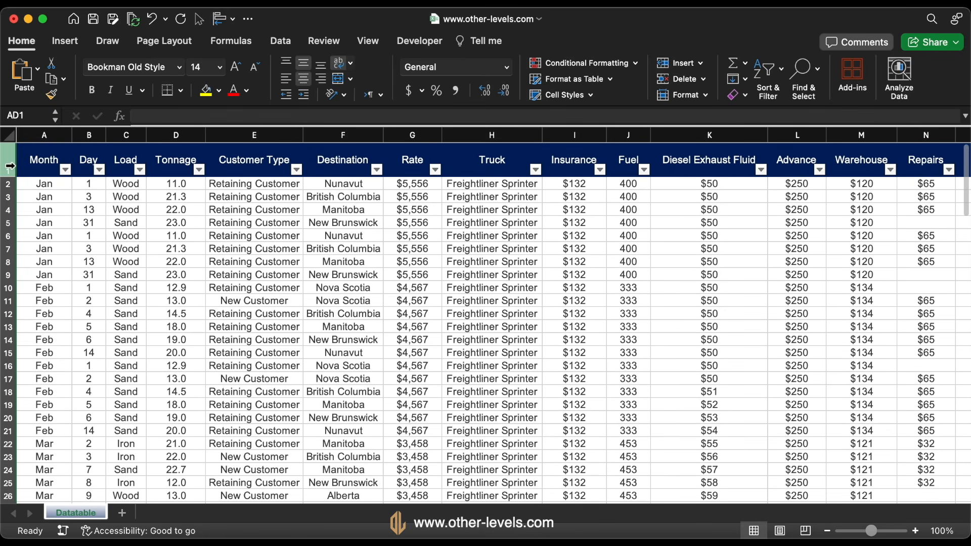
Add a new sheet and name it Pivottables
left_click(124, 514)
right_click(125, 515)
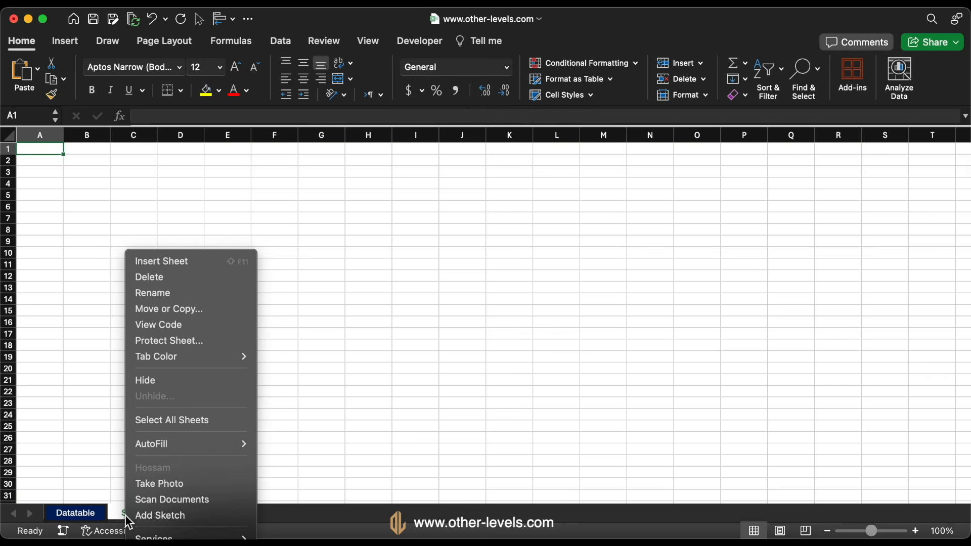
left_click(189, 287)
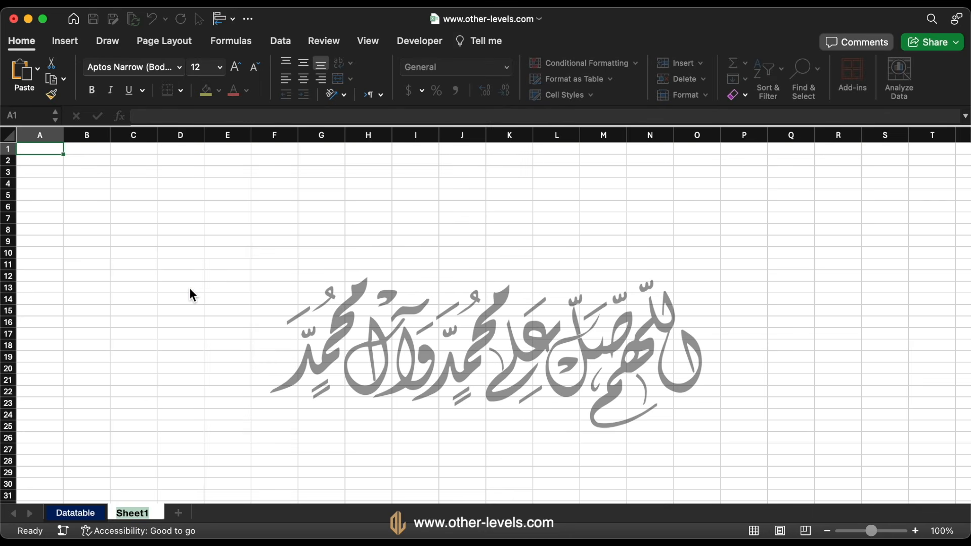
type("Pivottables")
key("Return")
Add another new sheet after Pivottables and name it Dashboard 1
left_click(198, 514)
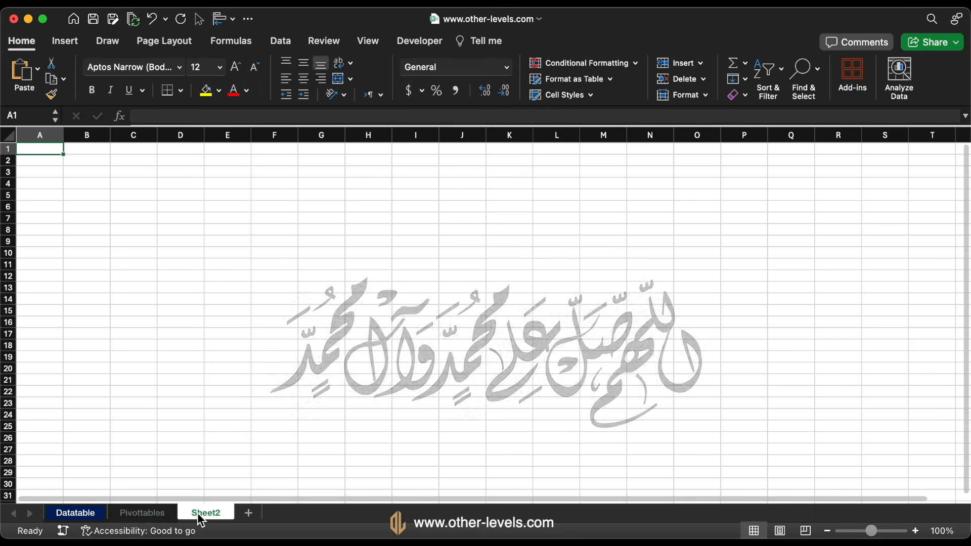
right_click(198, 515)
left_click(243, 297)
type("Dashboard")
Set the Pivottables sheet's tab color to standard blue and the Dashboard 1 sheet's tab color to standard dark red
left_click(140, 512)
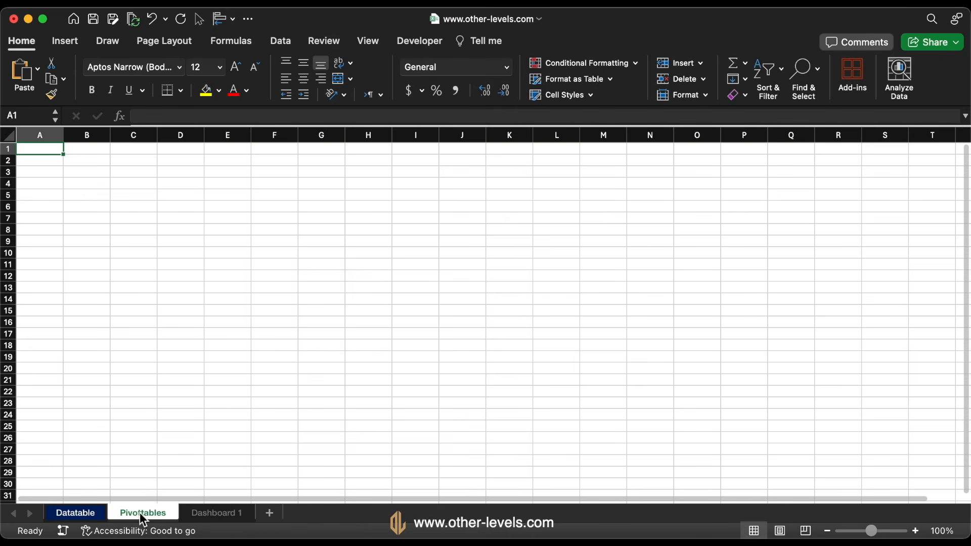
right_click(139, 512)
mouse_move(216, 359)
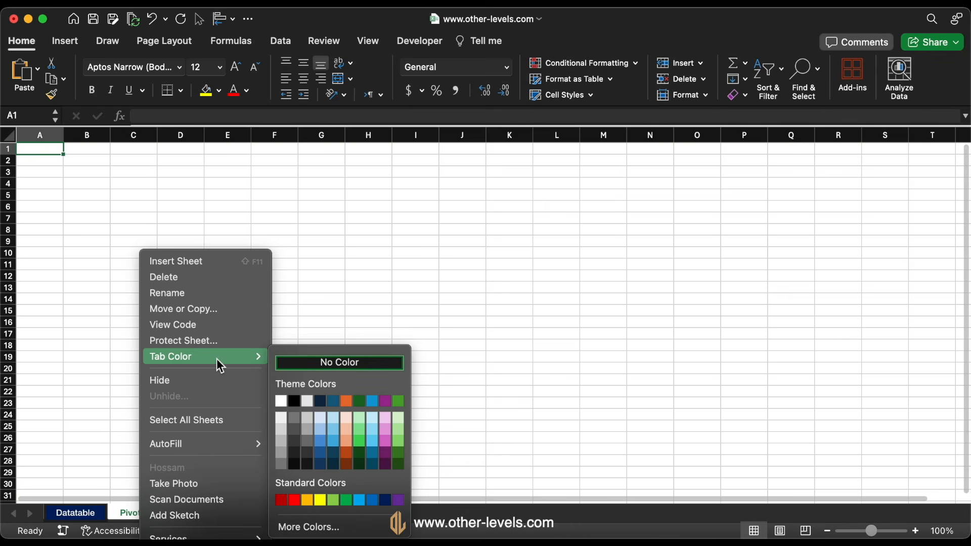
left_click(375, 504)
left_click(233, 514)
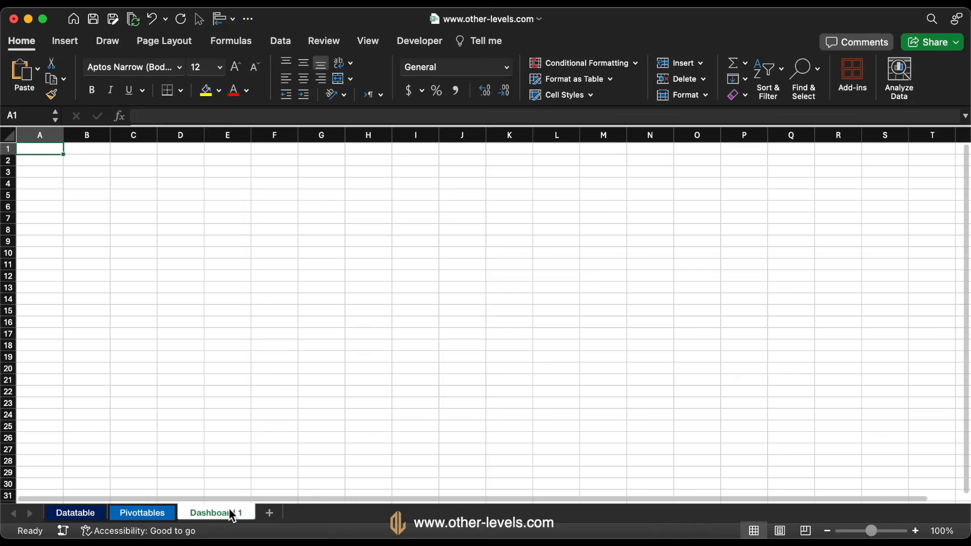
right_click(233, 515)
mouse_move(310, 357)
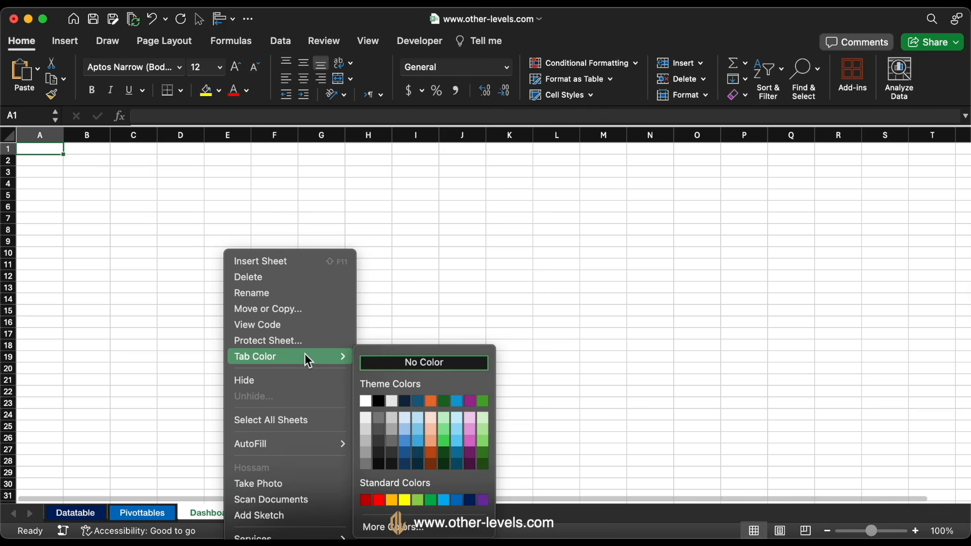
left_click(366, 501)
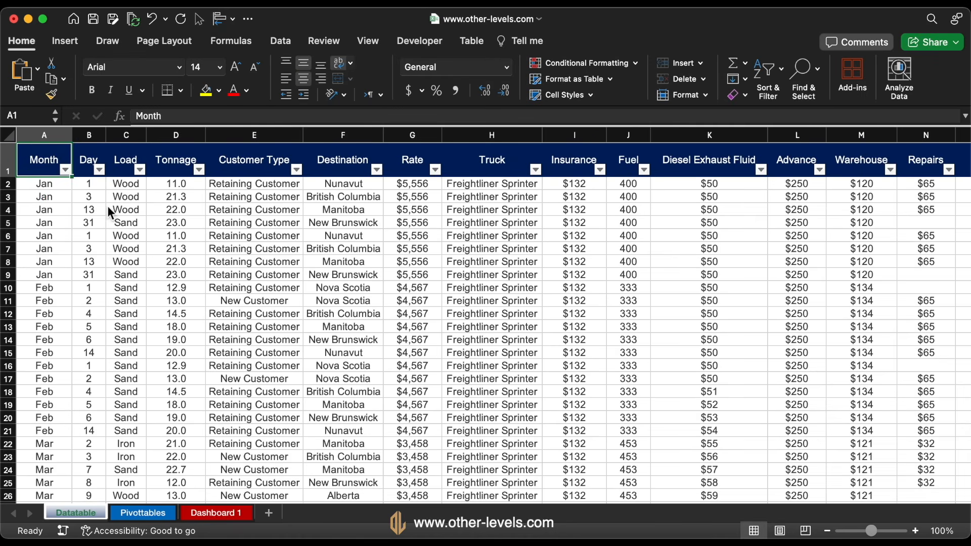
Open the name of the table on the Datatable sheet for editing
left_click(471, 40)
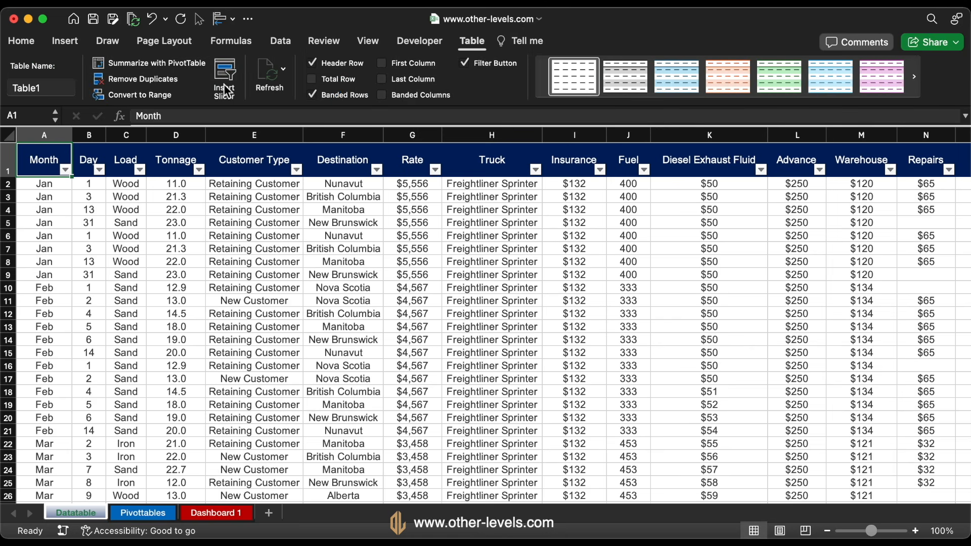
left_click(64, 86)
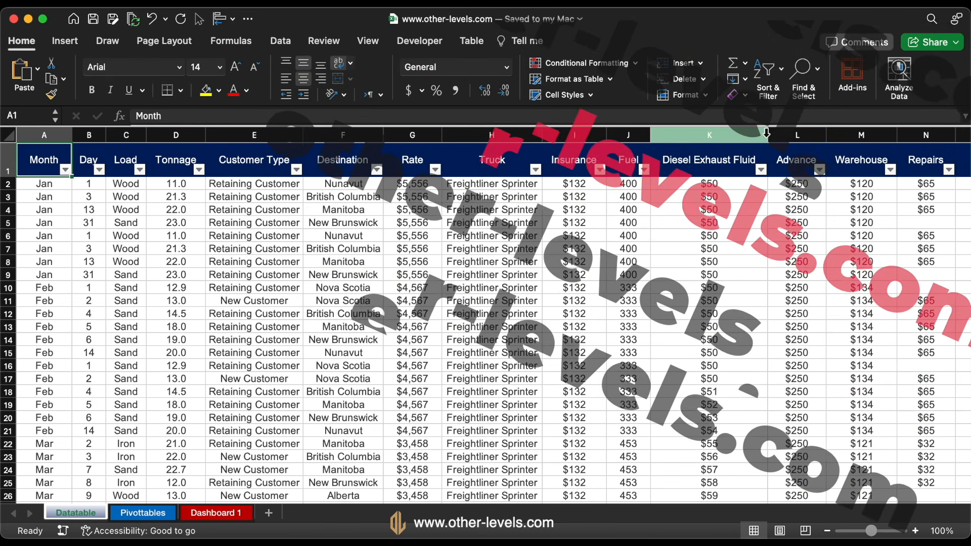
Narrow the Diesel Exhaust Fluid, Costs Driver Paid, First condition type and Shipment cost sub-items columns so their headers wrap onto two lines
left_click_drag(767, 133, 733, 138)
scroll(723, 194, "right", 10)
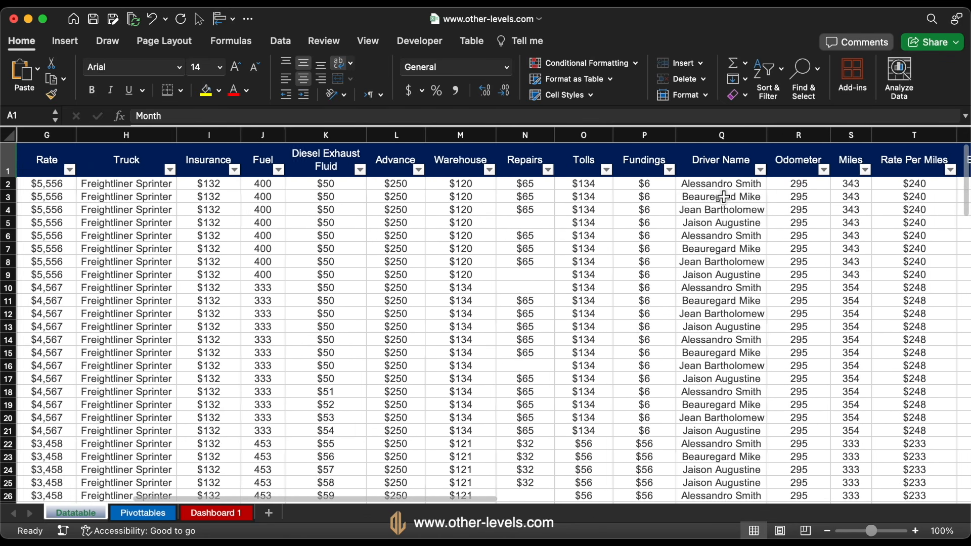
scroll(723, 197, "right", 5)
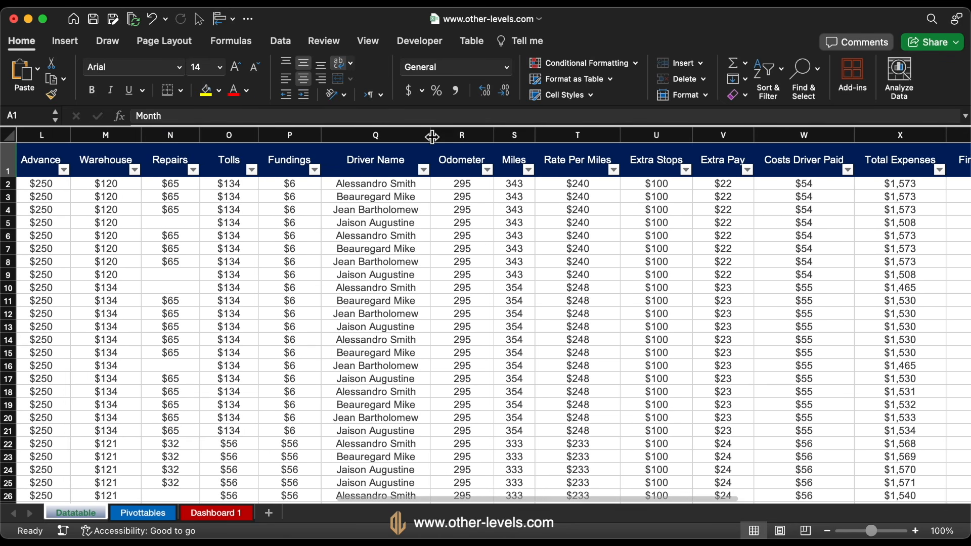
scroll(432, 137, "right", 6)
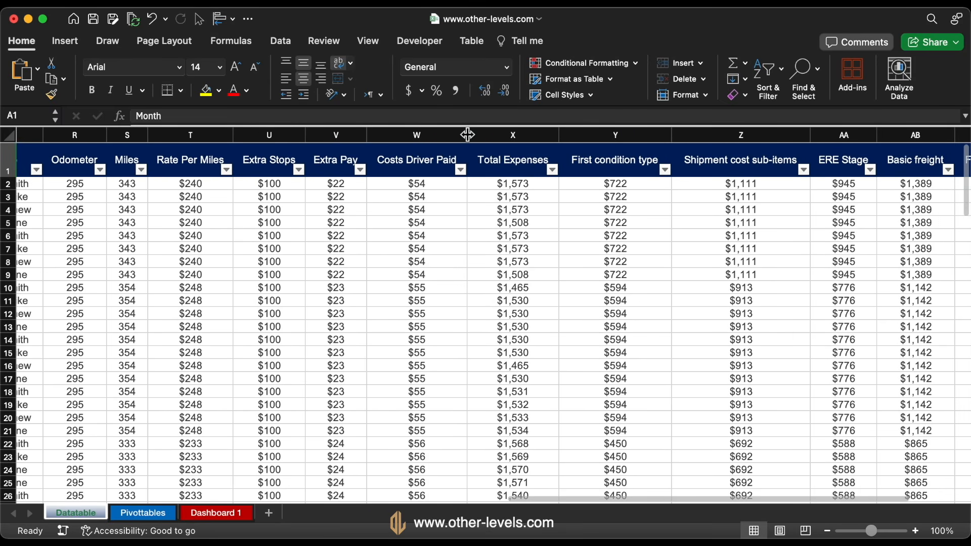
left_click_drag(468, 134, 437, 134)
left_click_drag(758, 135, 605, 136)
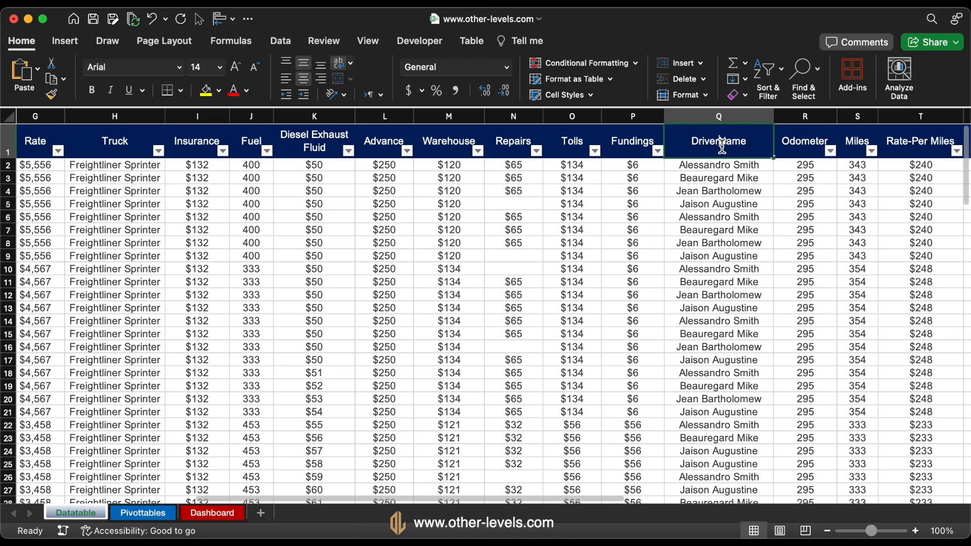
Correct the header in Q1 to Driver Name and the header in T1 to Rate Per Miles
double_click(722, 146)
key("Return")
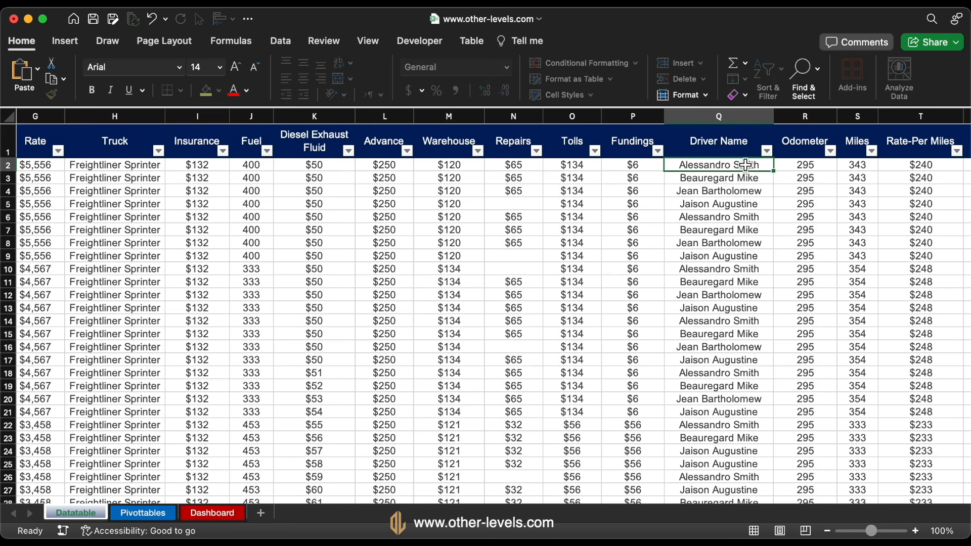
scroll(733, 162, "right", 5)
double_click(708, 144)
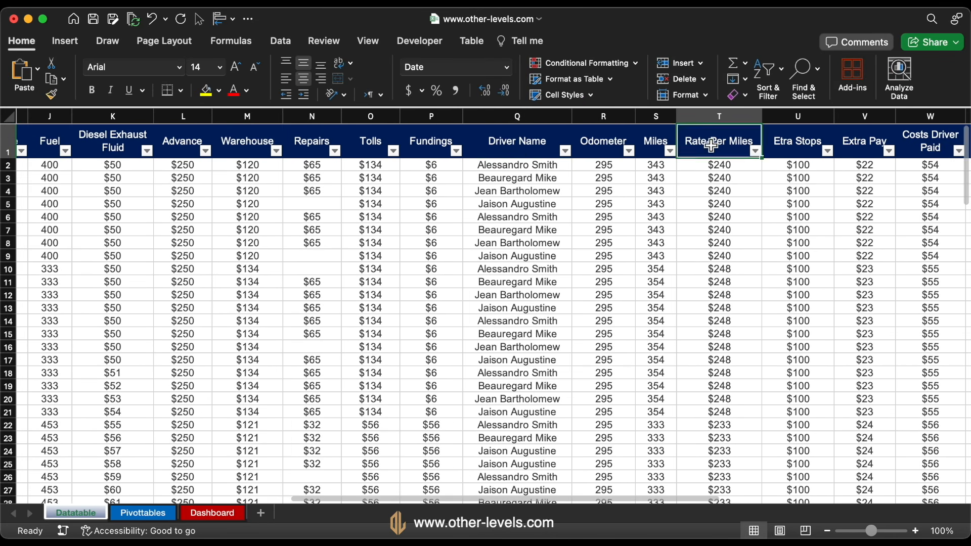
key("BackSpace")
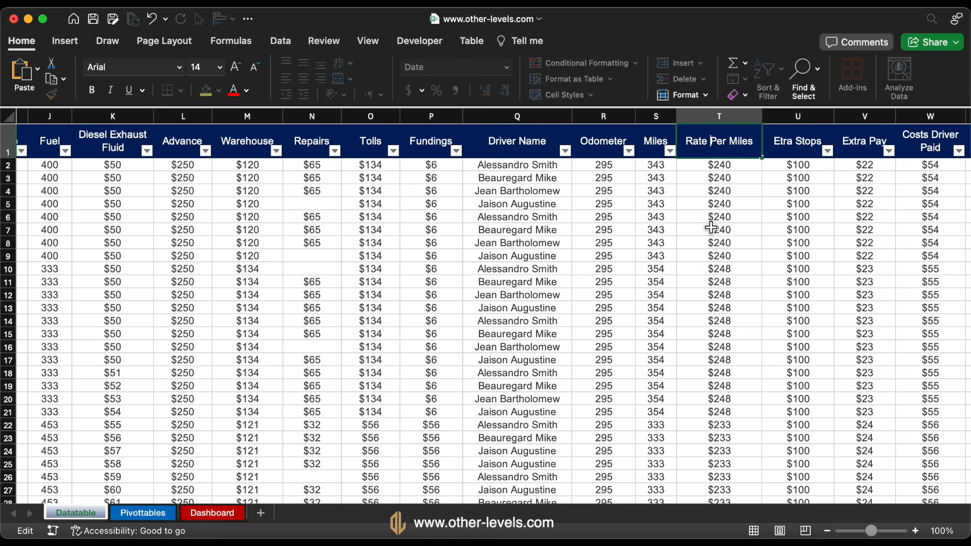
key("Return")
Correct the misspelled header in U1 to Extra Stops
left_click(784, 143)
double_click(783, 142)
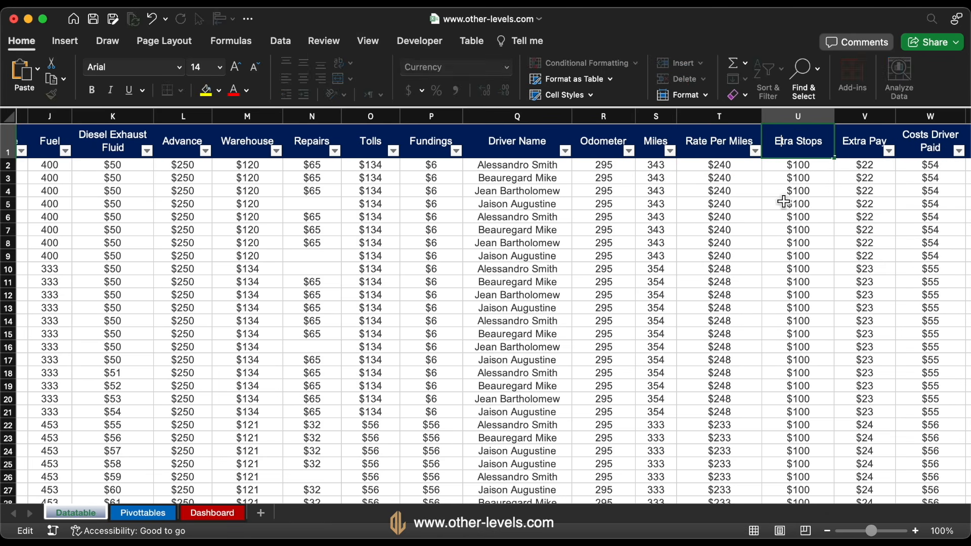
key("BackSpace")
key("Return")
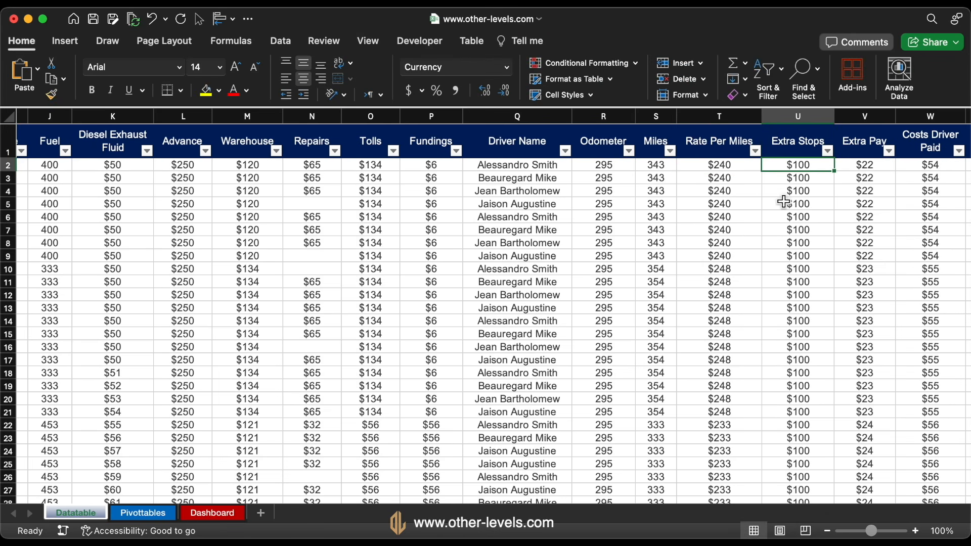
Capitalize the header in Y1 as First Condition Type
scroll(783, 202, "right", 10)
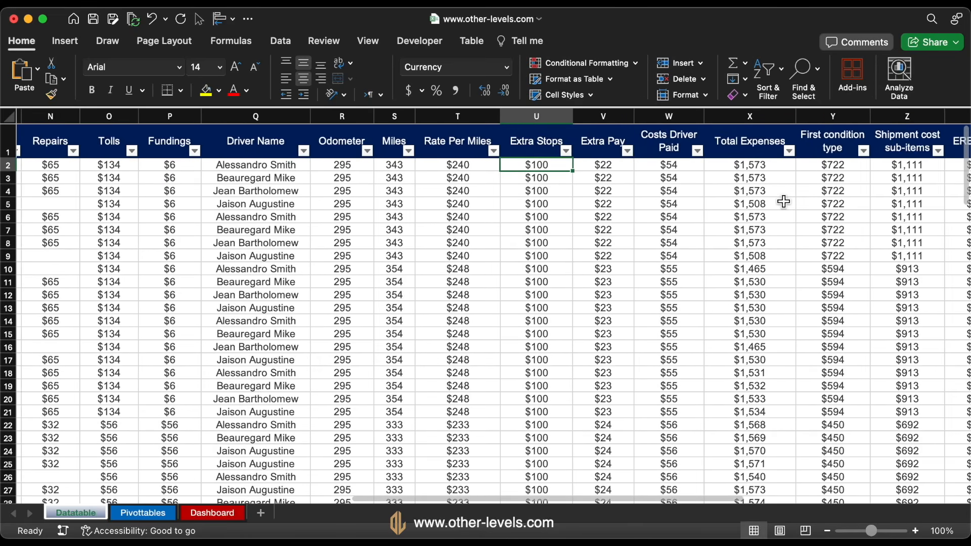
scroll(784, 202, "right", 5)
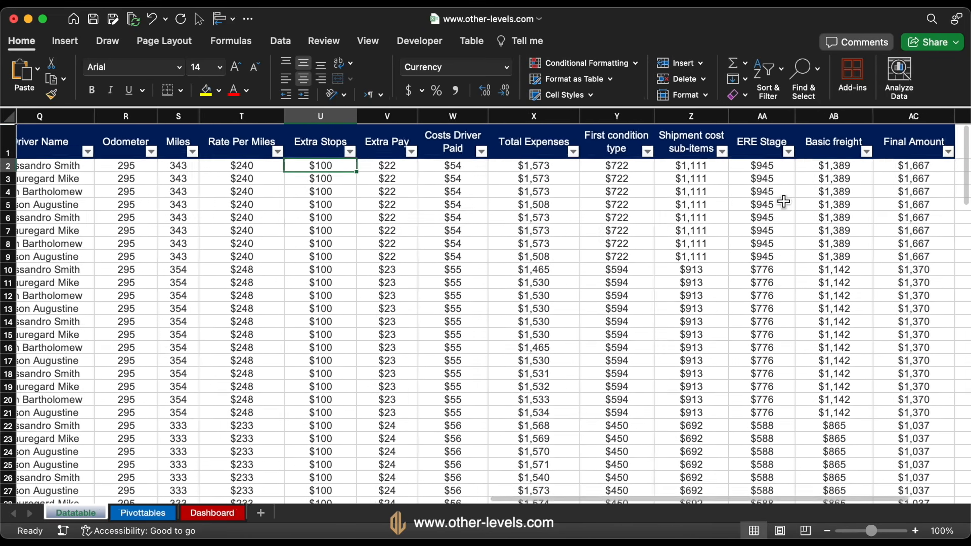
scroll(783, 201, "right", 2)
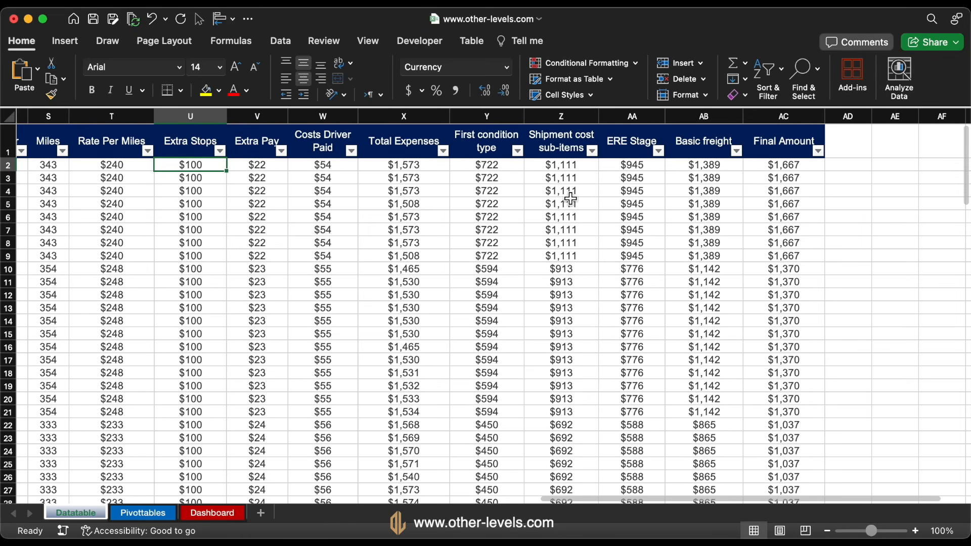
double_click(485, 136)
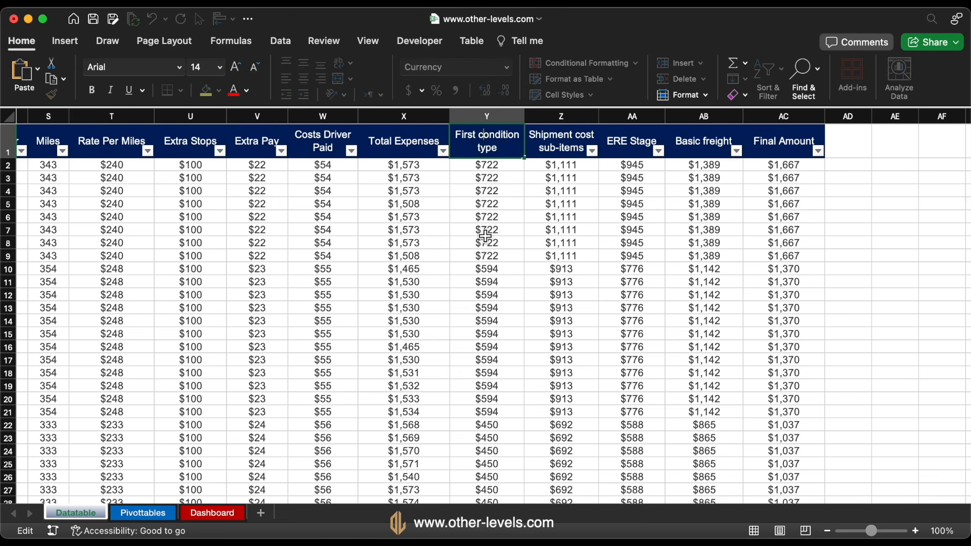
key("BackSpace")
type("C")
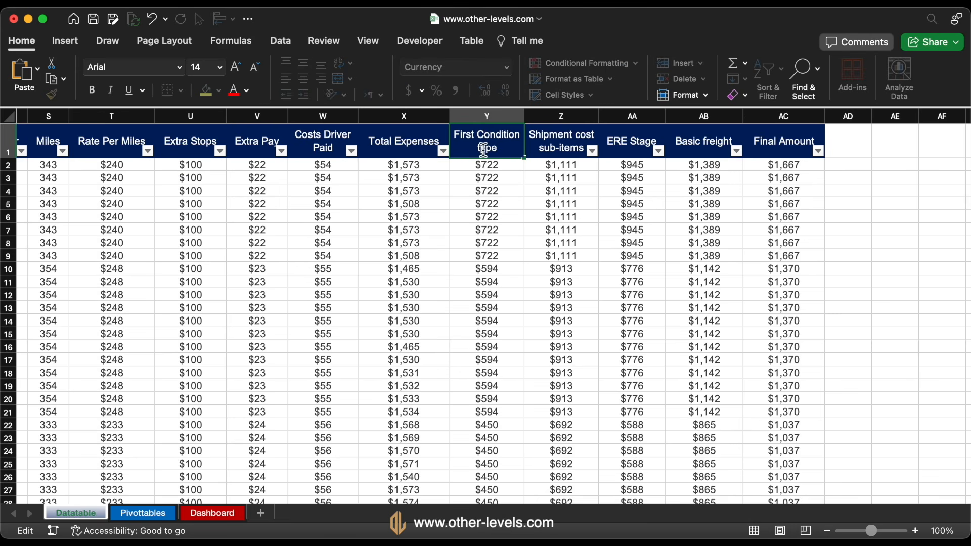
key("Return")
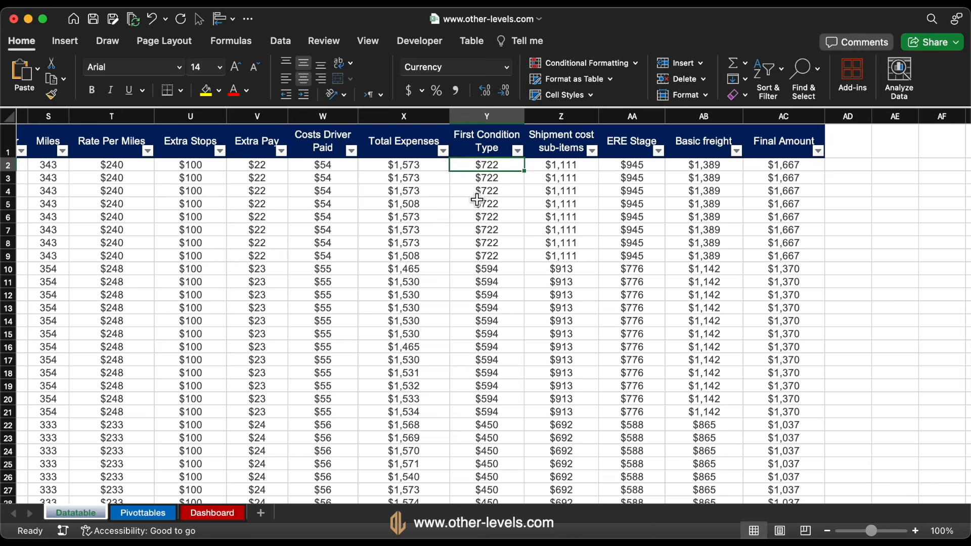
Capitalize the header in Z1 as Shipment Cost Sub-items
left_click(587, 133)
double_click(582, 136)
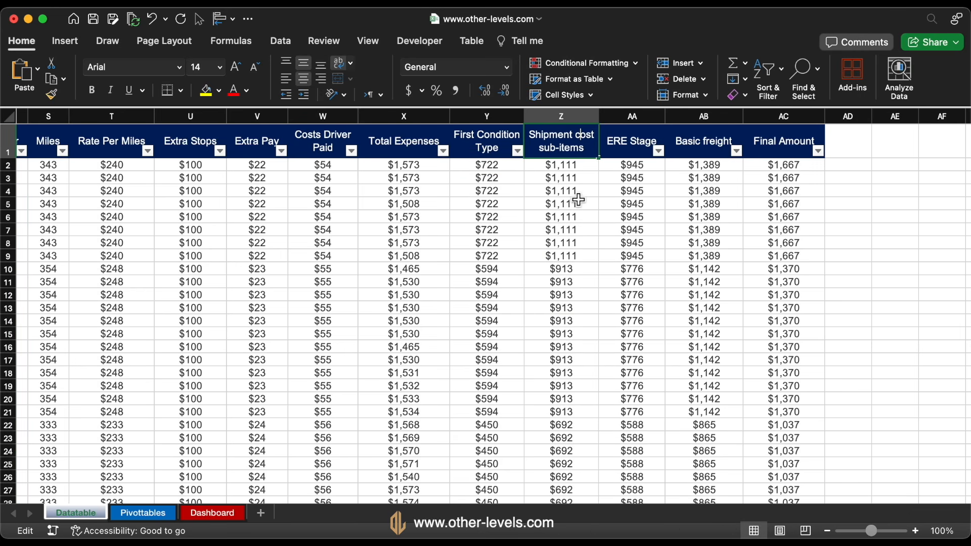
key("BackSpace")
type("C")
key("Return")
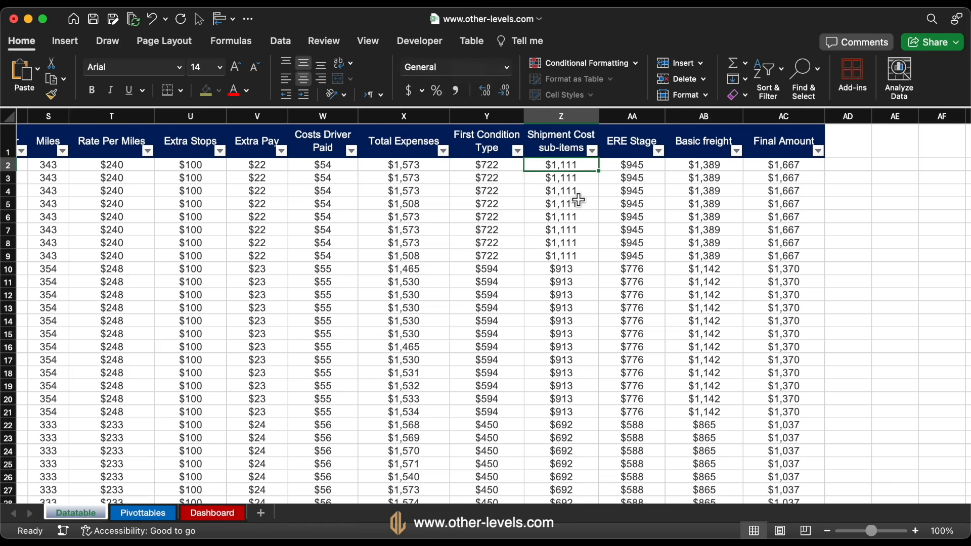
left_click(546, 152)
double_click(547, 152)
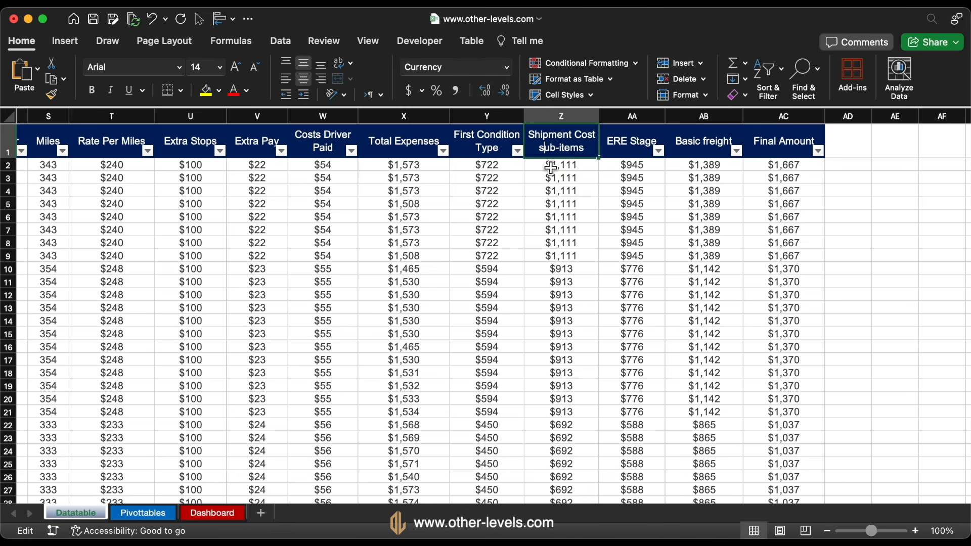
key("BackSpace")
type("S")
key("Return")
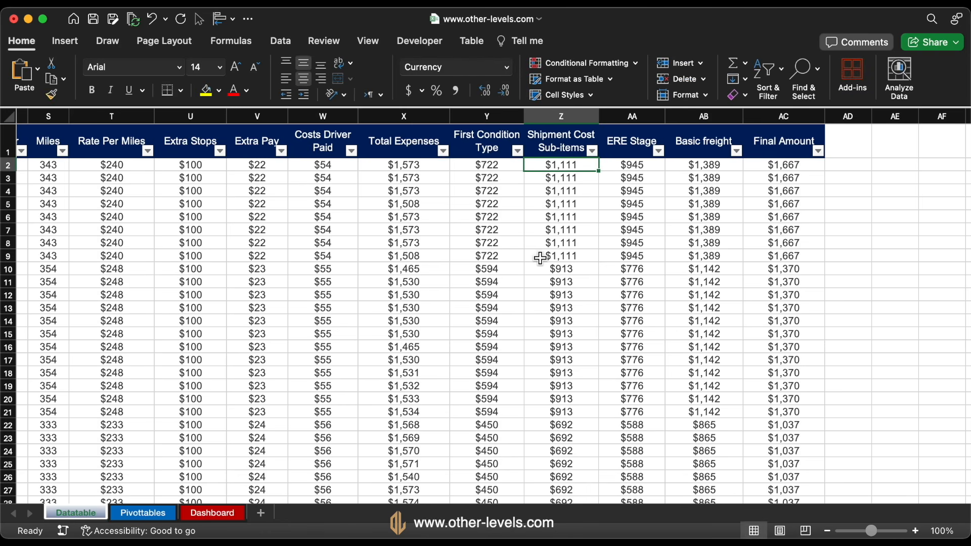
Capitalize the header in AB1 as Basic Freight
scroll(542, 256, "left", 3)
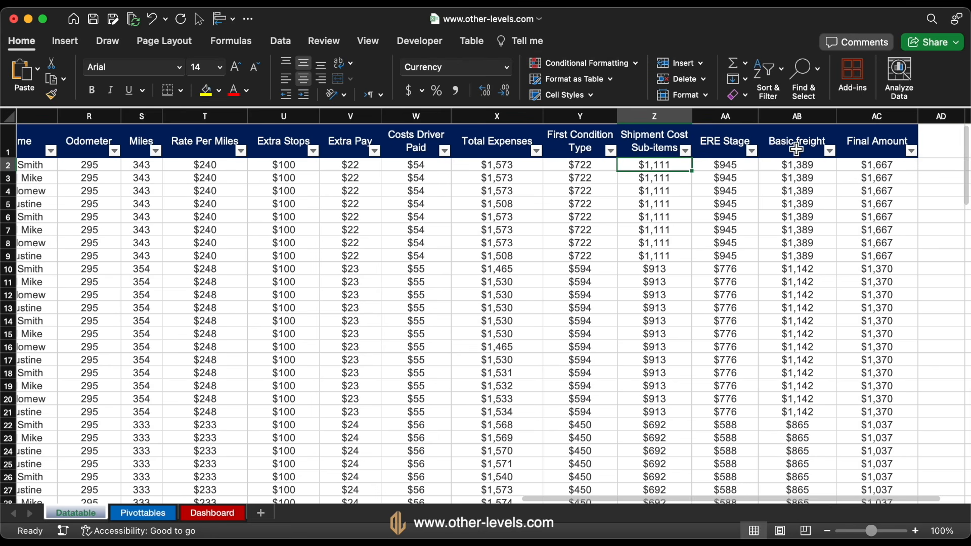
double_click(796, 150)
key("BackSpace")
type("F")
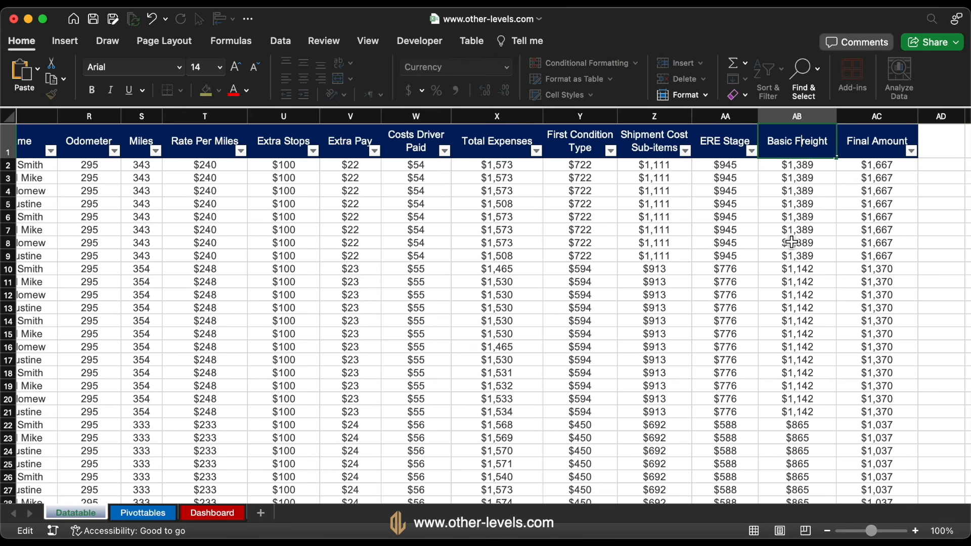
key("Return")
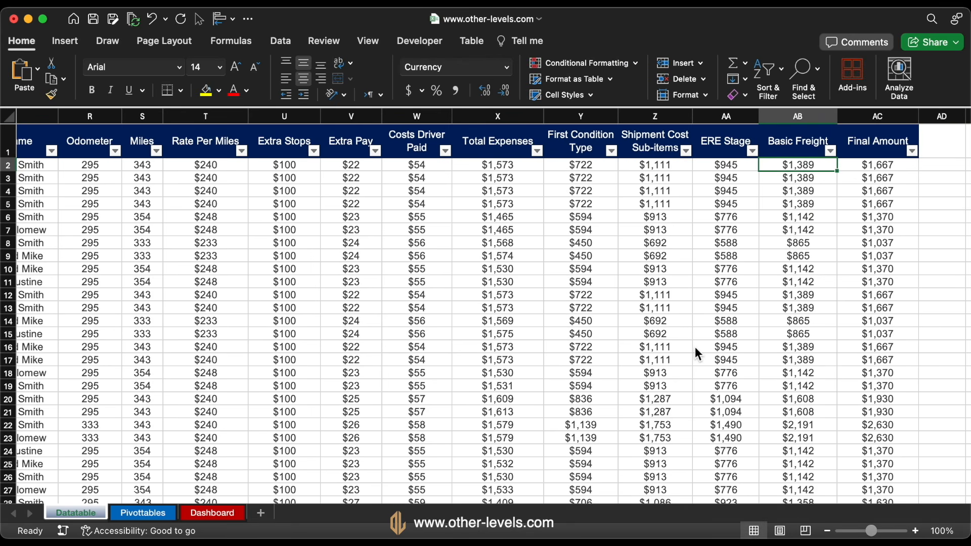
Sort the table by Repairs in descending order and enter $0 in the first blank Repairs cell, N76
scroll(695, 347, "left", 10)
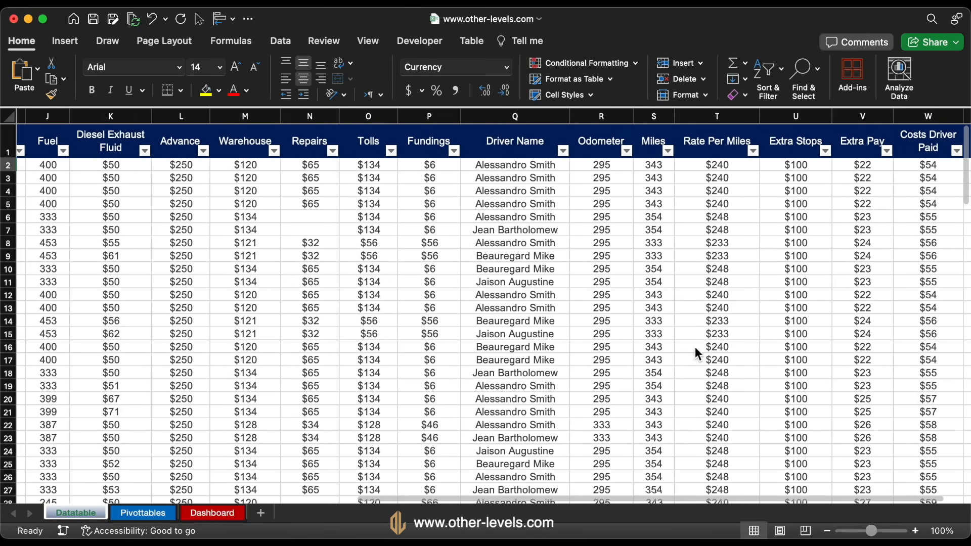
scroll(695, 346, "left", 3)
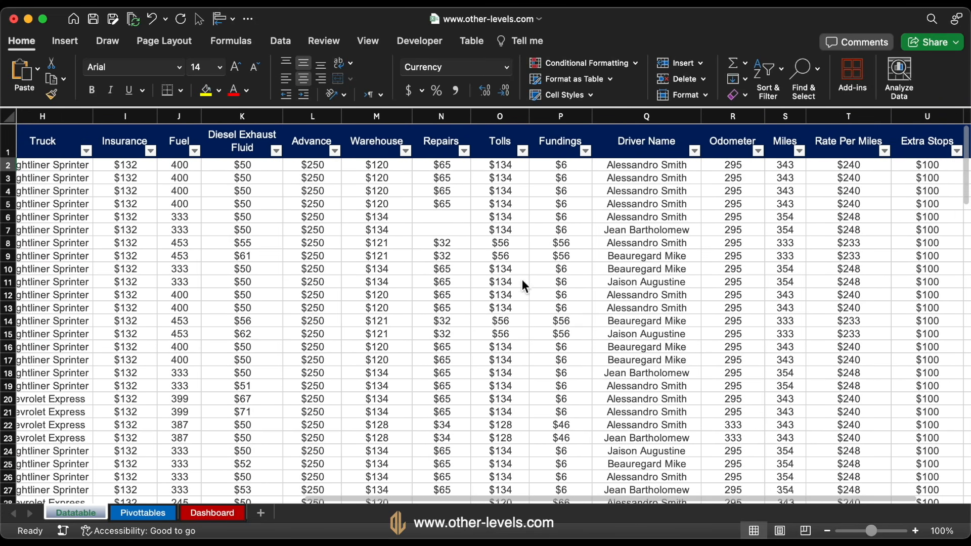
left_click(458, 169)
left_click(464, 151)
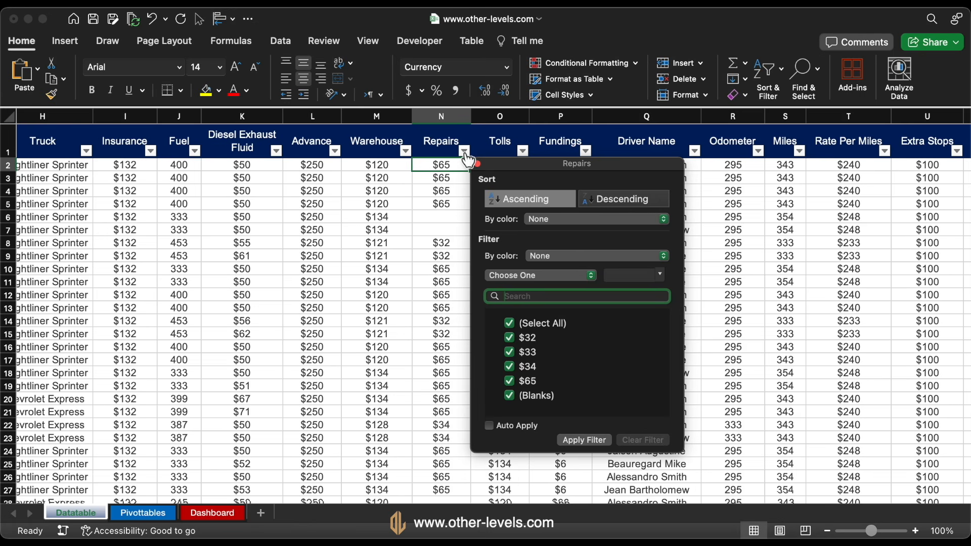
left_click(592, 197)
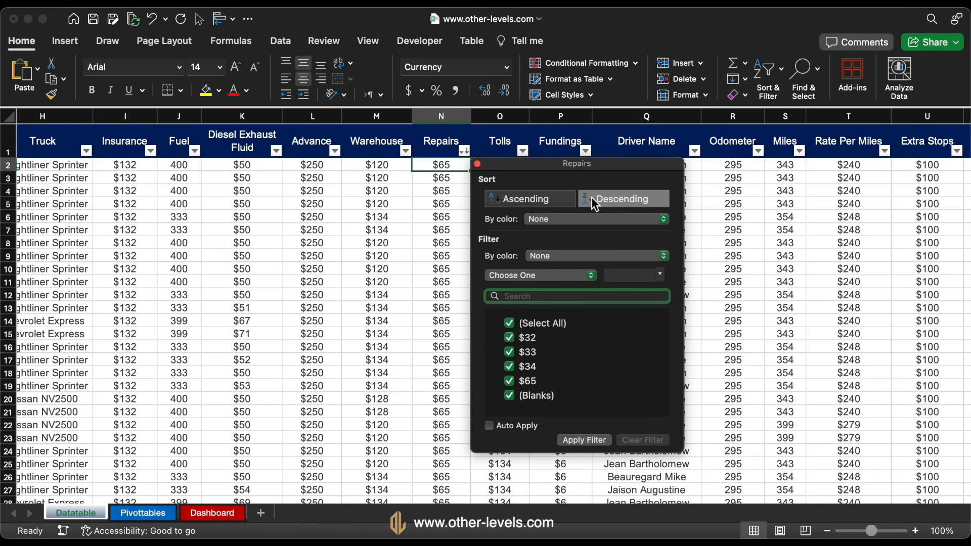
left_click(448, 188)
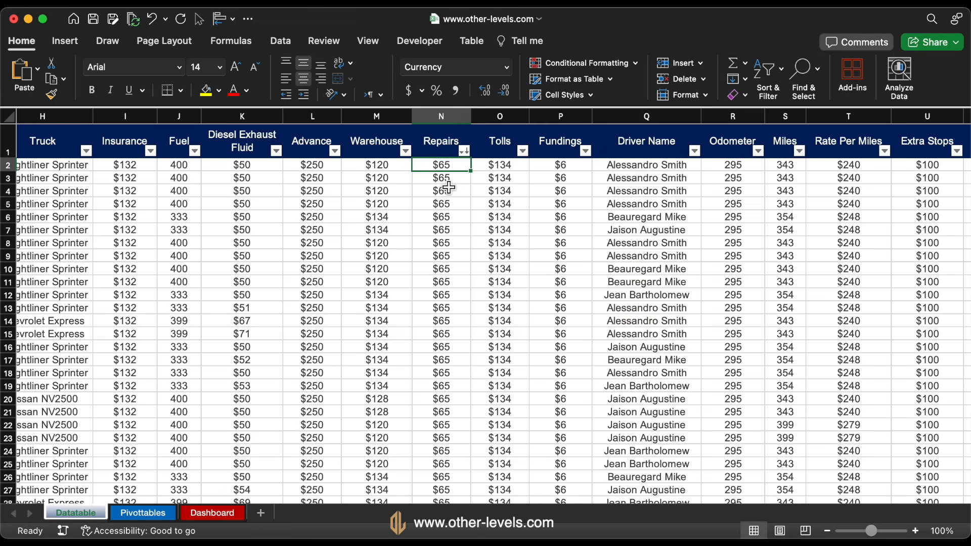
key("ctrl+Down")
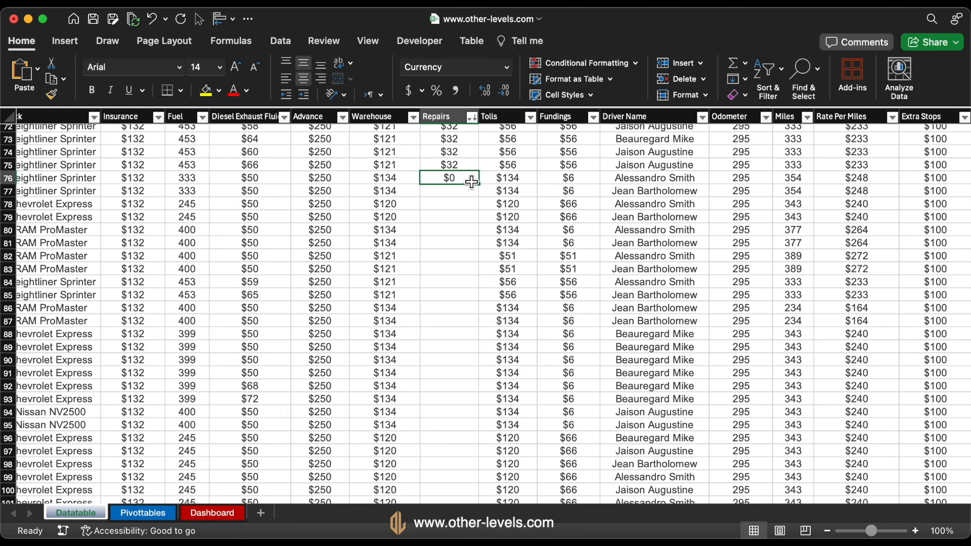
key("ctrl+Home")
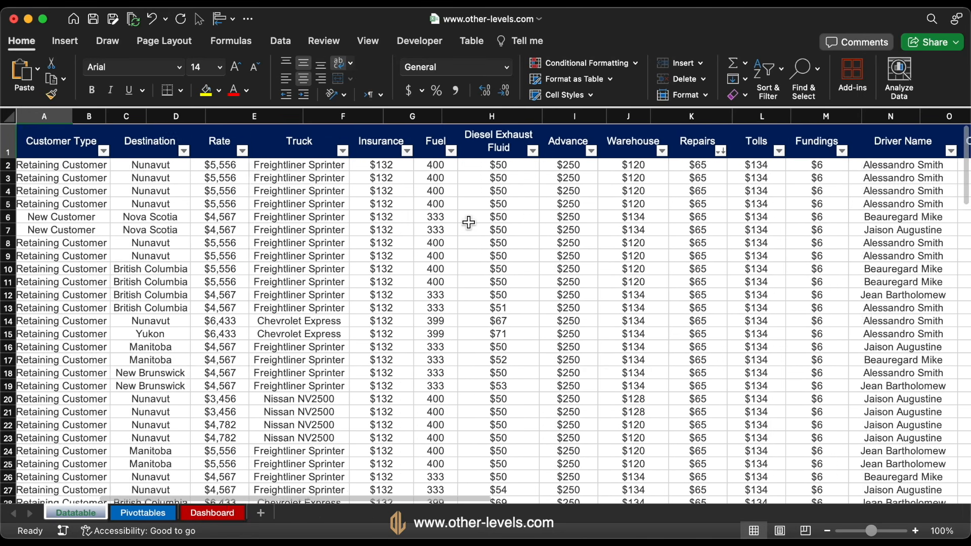